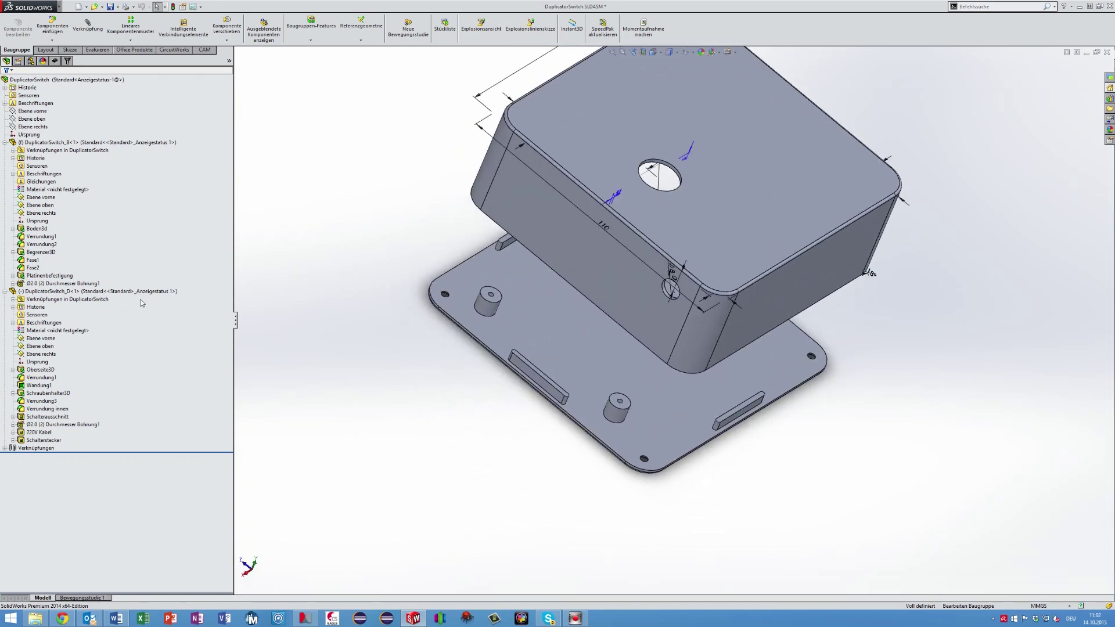
Select the lid component DuplicatorSwitch_D<1> in the FeatureManager tree
{"action": "left_click", "coordinate": [60, 292]}
Isolate the lid DuplicatorSwitch_D<1> and view it face-on
{"action": "right_click", "coordinate": [60, 293]}
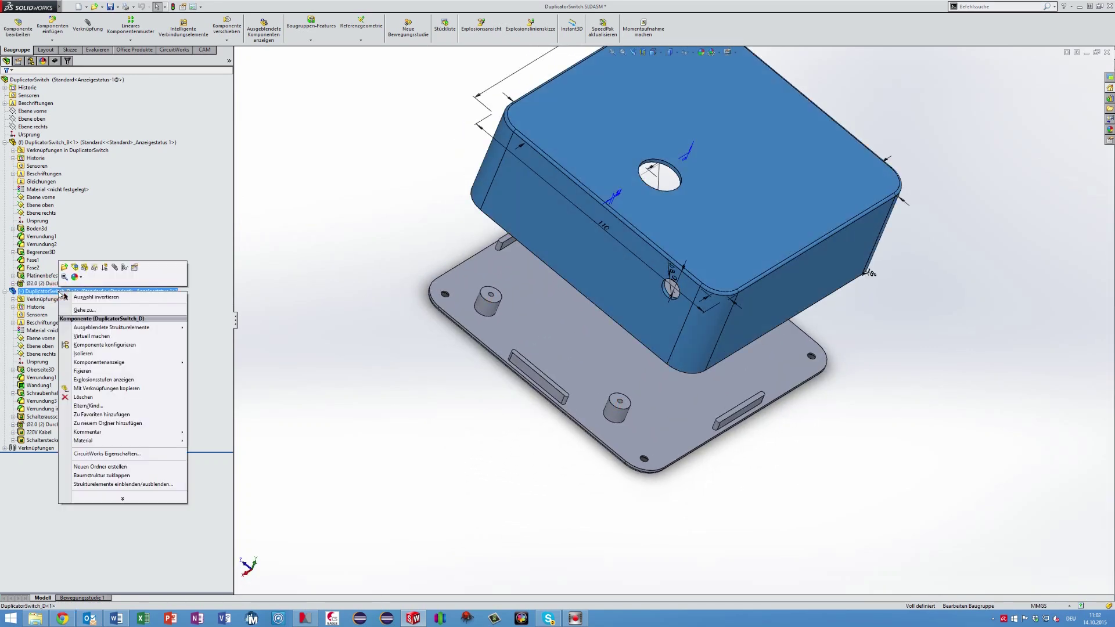
{"action": "left_click", "coordinate": [83, 353]}
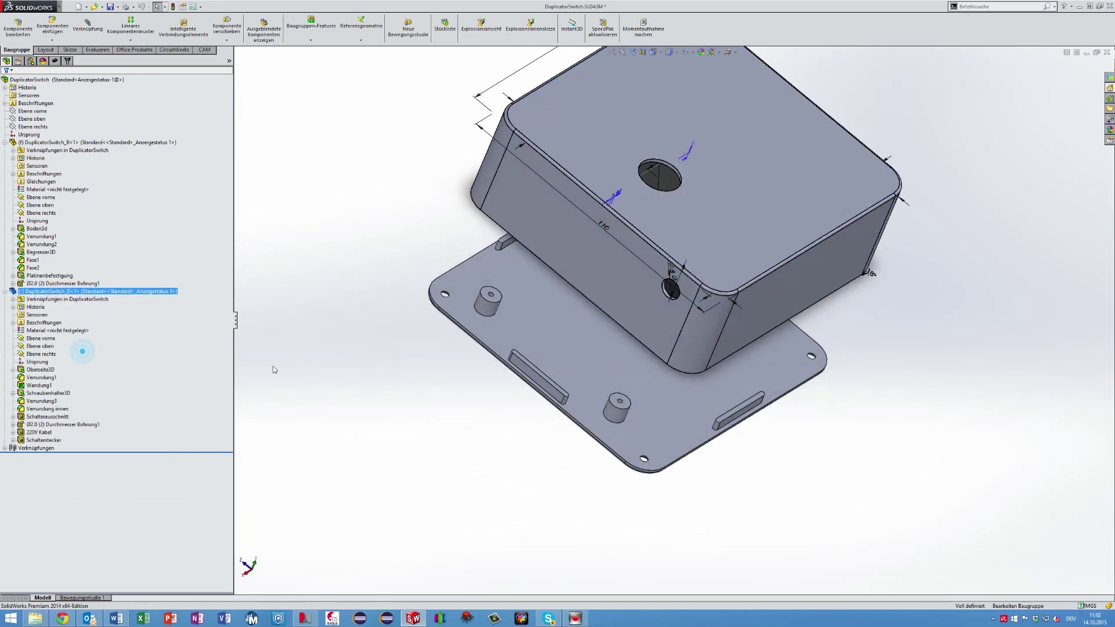
{"action": "middle_click_drag", "start_coordinate": [364, 327], "coordinate": [514, 299]}
{"action": "key", "text": "ctrl+1"}
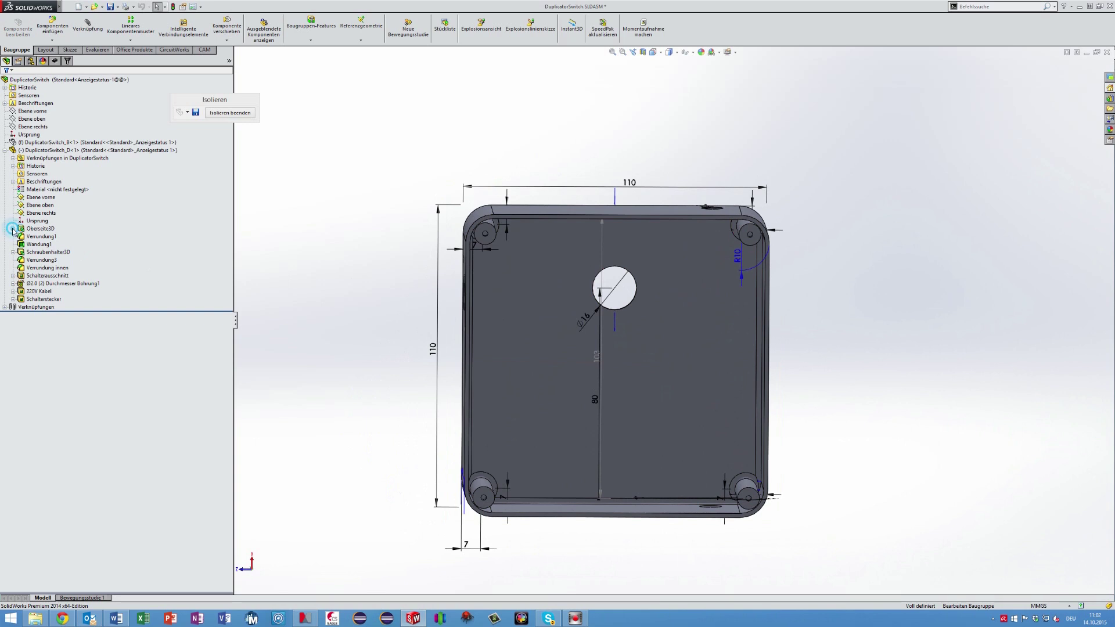
Change the Oberseite sketch's 110 width dimension to 150 and exit the sketch
{"action": "left_click", "coordinate": [13, 228]}
{"action": "left_click", "coordinate": [30, 236]}
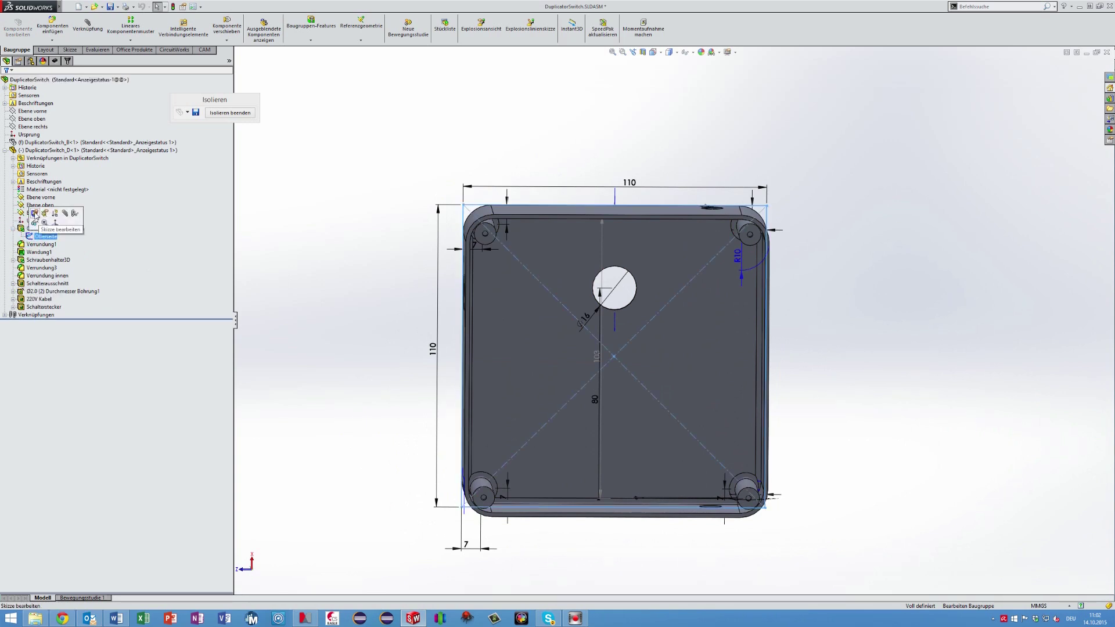
{"action": "left_click", "coordinate": [35, 213]}
{"action": "double_click", "coordinate": [631, 195]}
{"action": "type", "text": "150"}
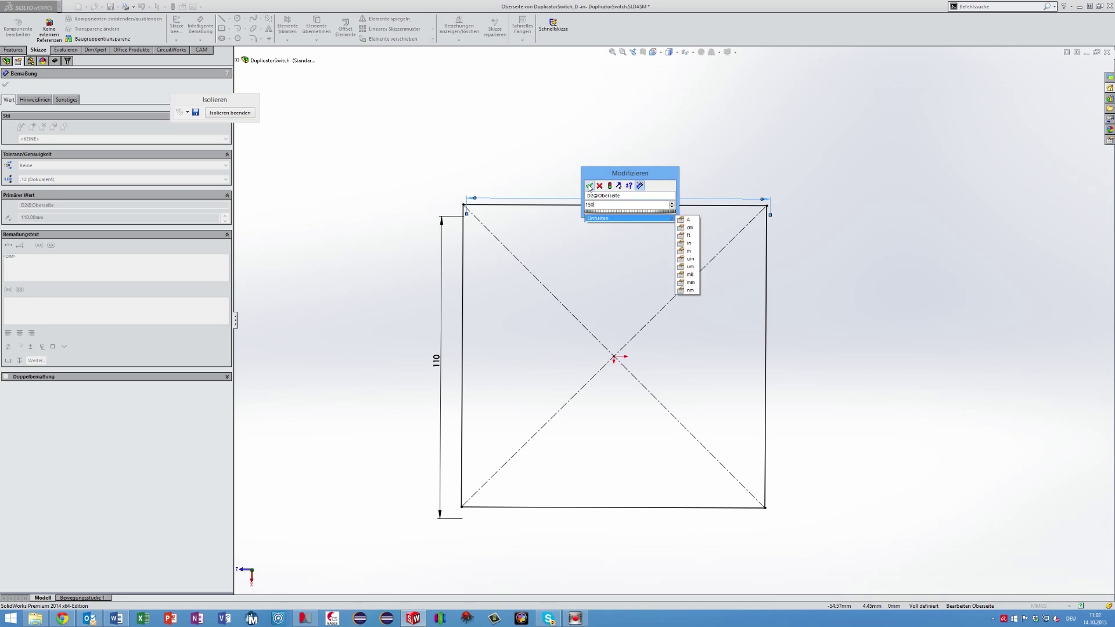
{"action": "left_click", "coordinate": [588, 186]}
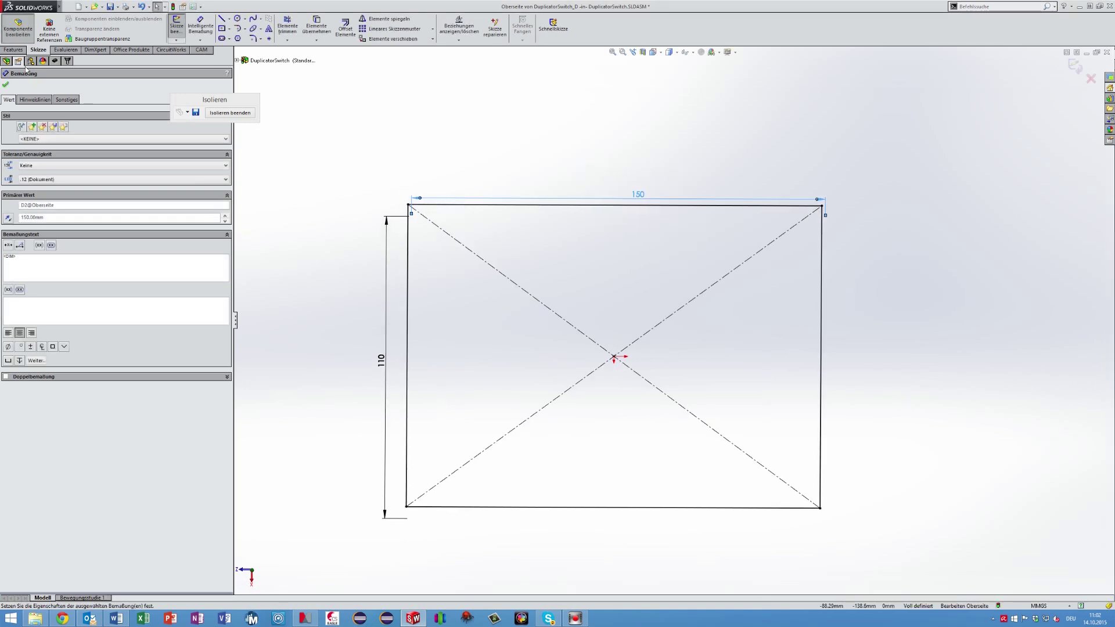
{"action": "left_click", "coordinate": [6, 88]}
{"action": "left_click", "coordinate": [17, 28]}
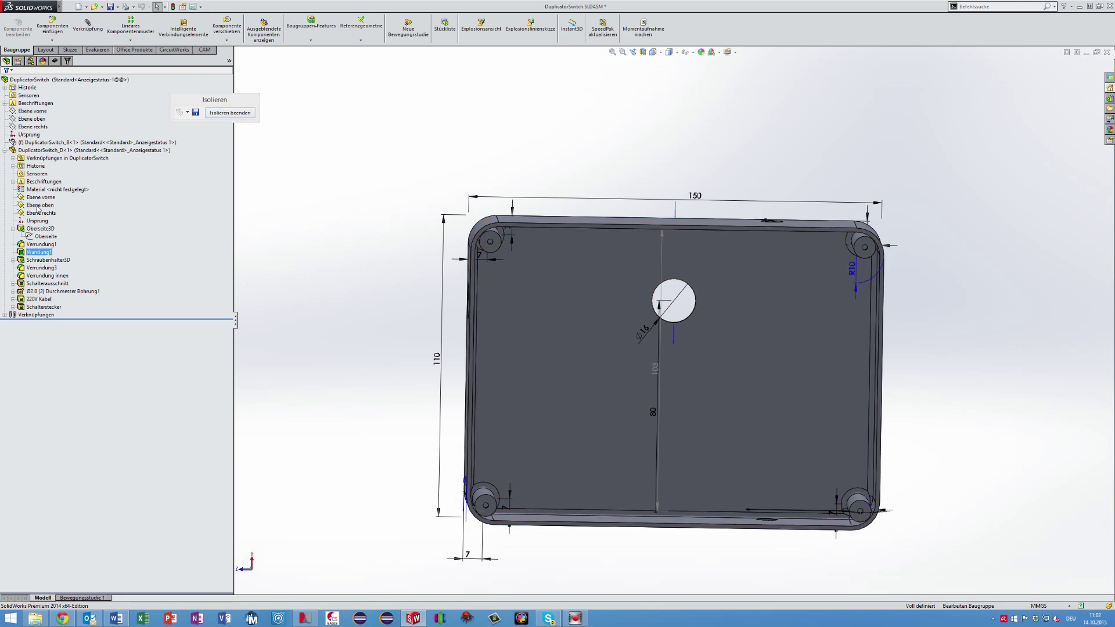
Set the Oberseite sketch width back from 150 to 110 and rebuild the lid
{"action": "left_click", "coordinate": [45, 238]}
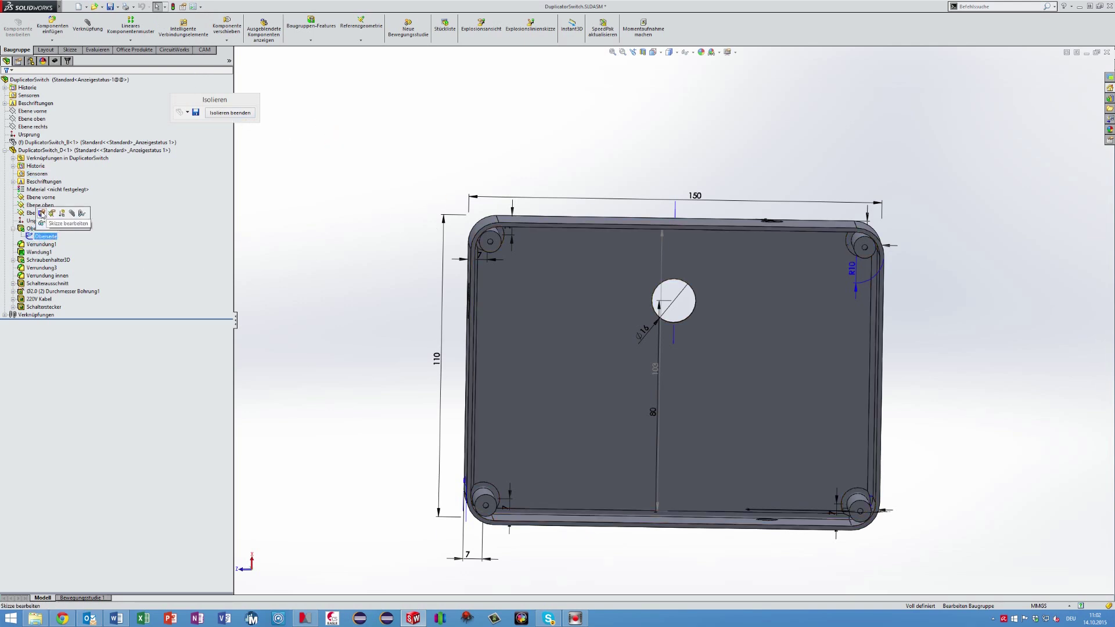
{"action": "left_click", "coordinate": [42, 213]}
{"action": "double_click", "coordinate": [696, 198]}
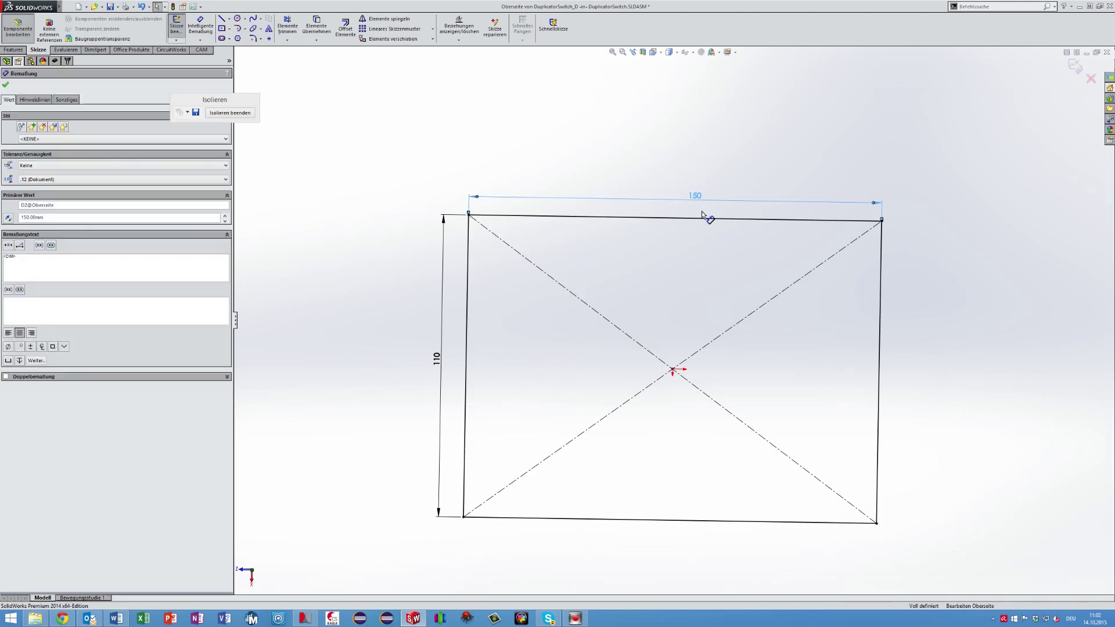
{"action": "type", "text": "110"}
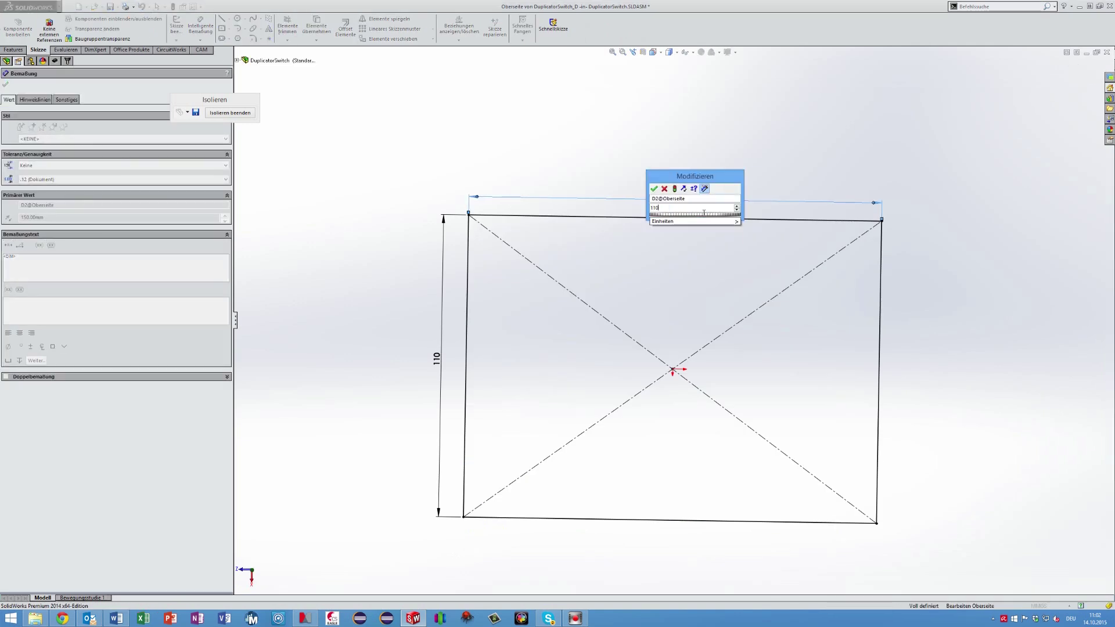
{"action": "key", "text": "Return"}
{"action": "left_click", "coordinate": [175, 29]}
{"action": "middle_click_drag", "start_coordinate": [557, 287], "coordinate": [597, 302]}
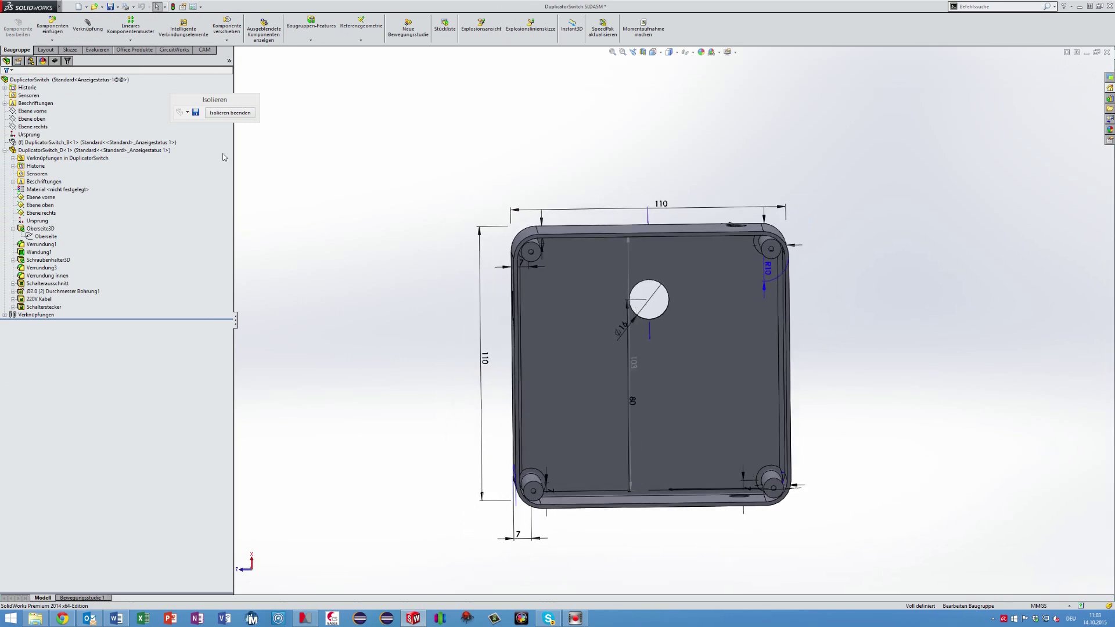
End isolation and orbit the full enclosure to a steep top-down view
{"action": "left_click", "coordinate": [230, 117]}
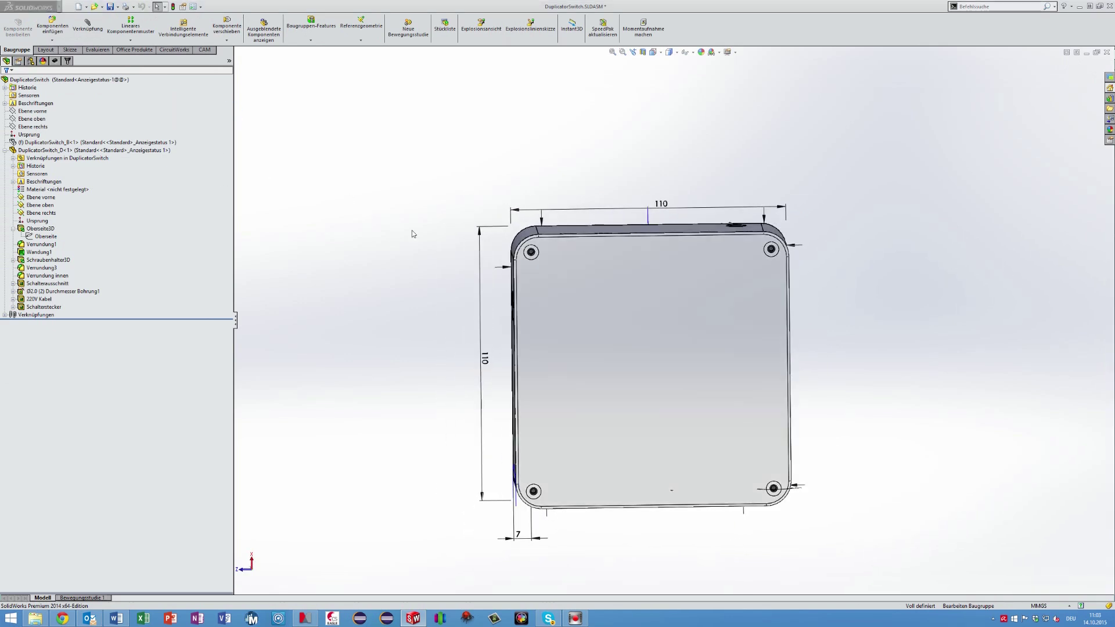
{"action": "middle_click_drag", "start_coordinate": [527, 274], "coordinate": [605, 308]}
{"action": "key", "text": "Right"}
{"action": "key", "text": "Right"}
{"action": "key", "text": "Right"}
{"action": "key", "text": "Right"}
{"action": "key", "text": "Right"}
{"action": "key", "text": "Right"}
{"action": "key", "text": "Right"}
{"action": "key", "text": "Right"}
{"action": "key", "text": "Right"}
{"action": "key", "text": "Right"}
{"action": "key", "text": "Right"}
{"action": "key", "text": "Right"}
{"action": "key", "text": "Down"}
{"action": "key", "text": "Down"}
{"action": "key", "text": "Down"}
{"action": "key", "text": "Down"}
{"action": "key", "text": "Down"}
{"action": "key", "text": "Down"}
{"action": "key", "text": "Down"}
{"action": "key", "text": "Down"}
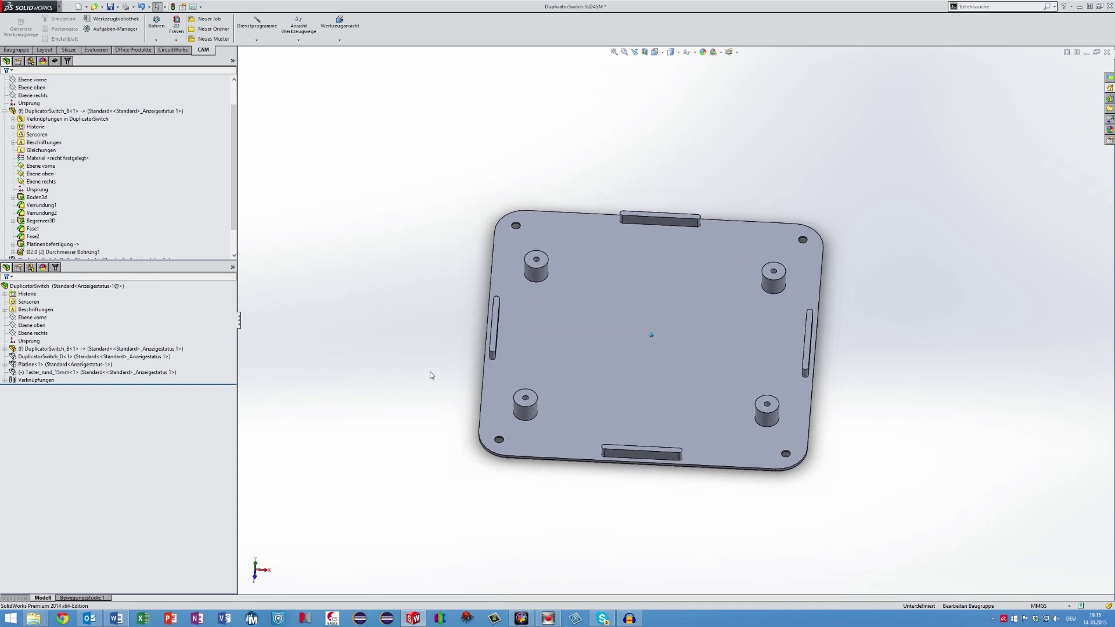
{"action": "middle_click_drag", "start_coordinate": [456, 373], "coordinate": [532, 368]}
{"action": "scroll", "coordinate": [465, 366], "scroll_direction": "up", "scroll_amount": 5}
{"action": "scroll", "coordinate": [497, 368], "scroll_direction": "up", "scroll_amount": 5}
{"action": "scroll", "coordinate": [532, 367], "scroll_direction": "down", "scroll_amount": 6}
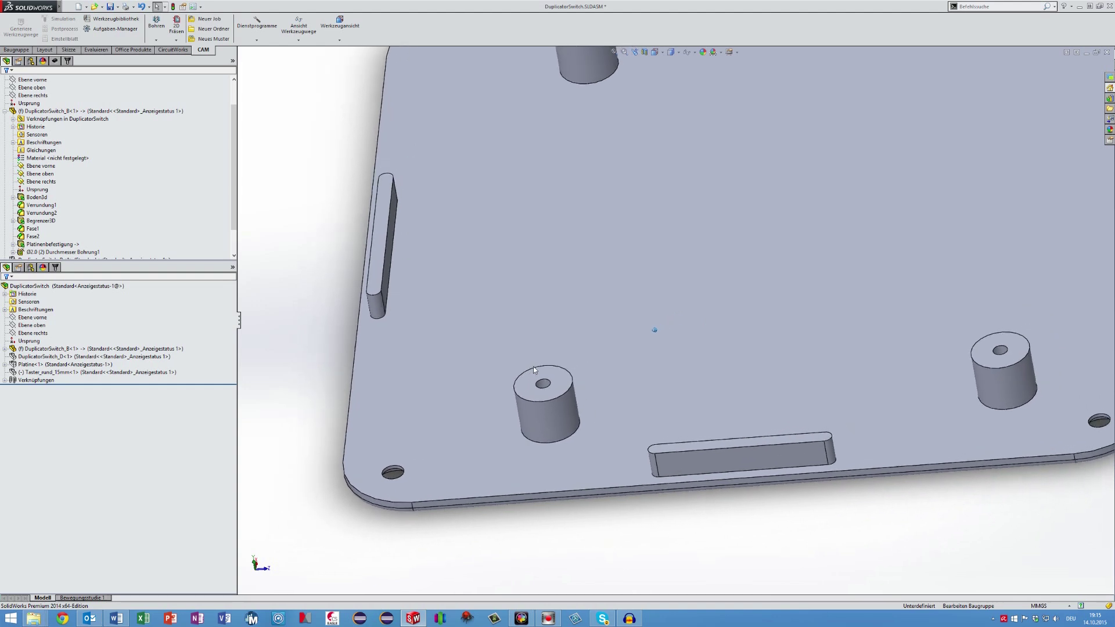
{"action": "scroll", "coordinate": [534, 367], "scroll_direction": "down", "scroll_amount": 4}
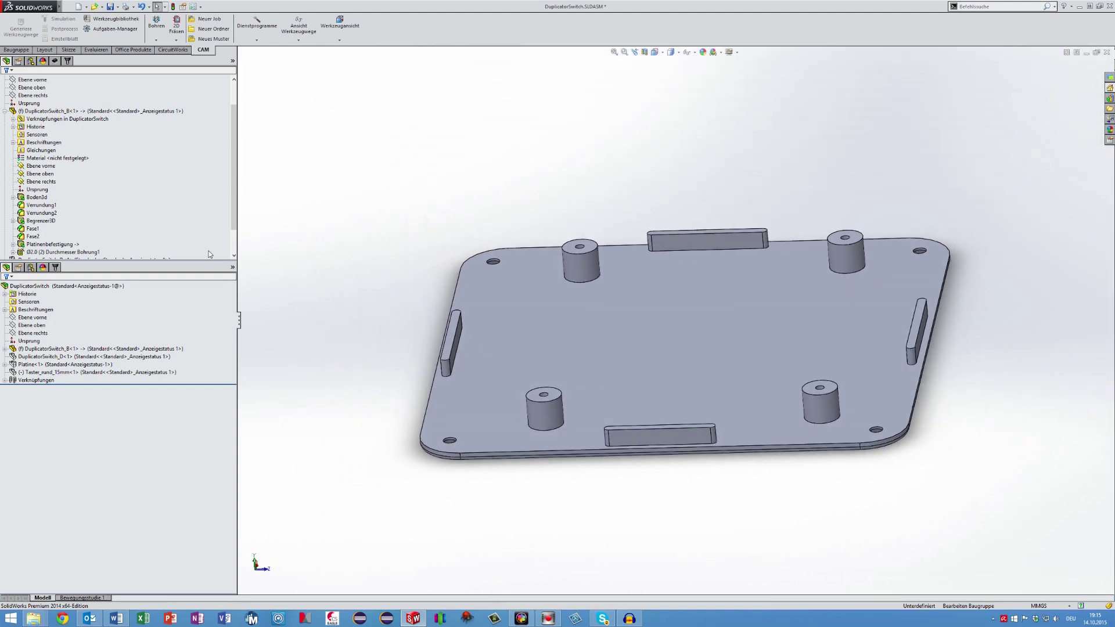
{"action": "left_click", "coordinate": [46, 114]}
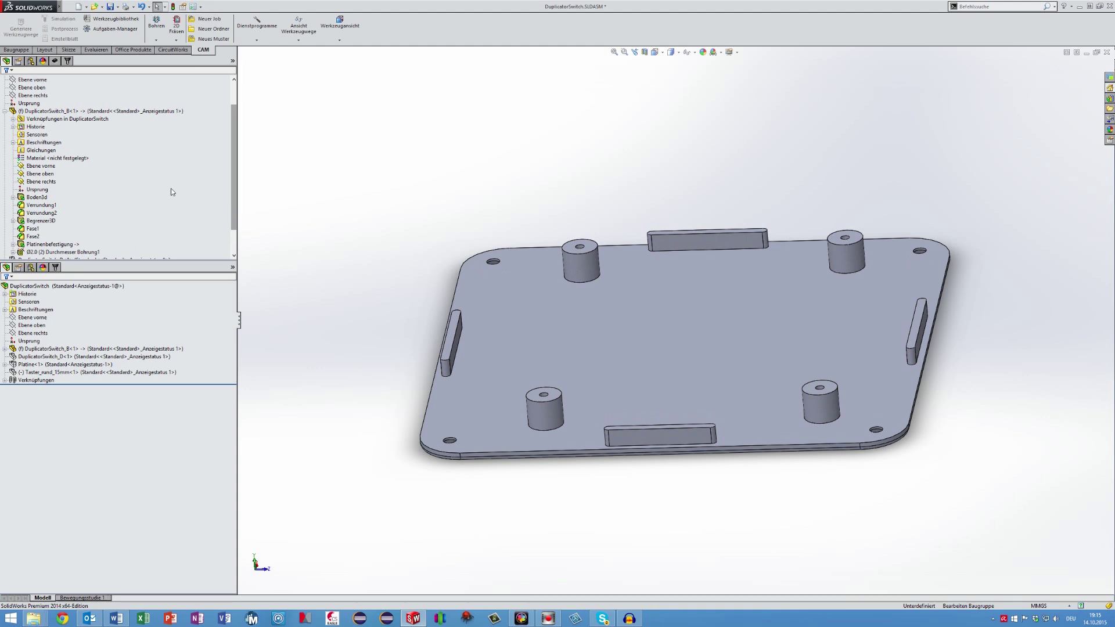
View the enclosure face-on, select the lid's top-right screw boss, and list the lid's mates
{"action": "left_click", "coordinate": [3, 113]}
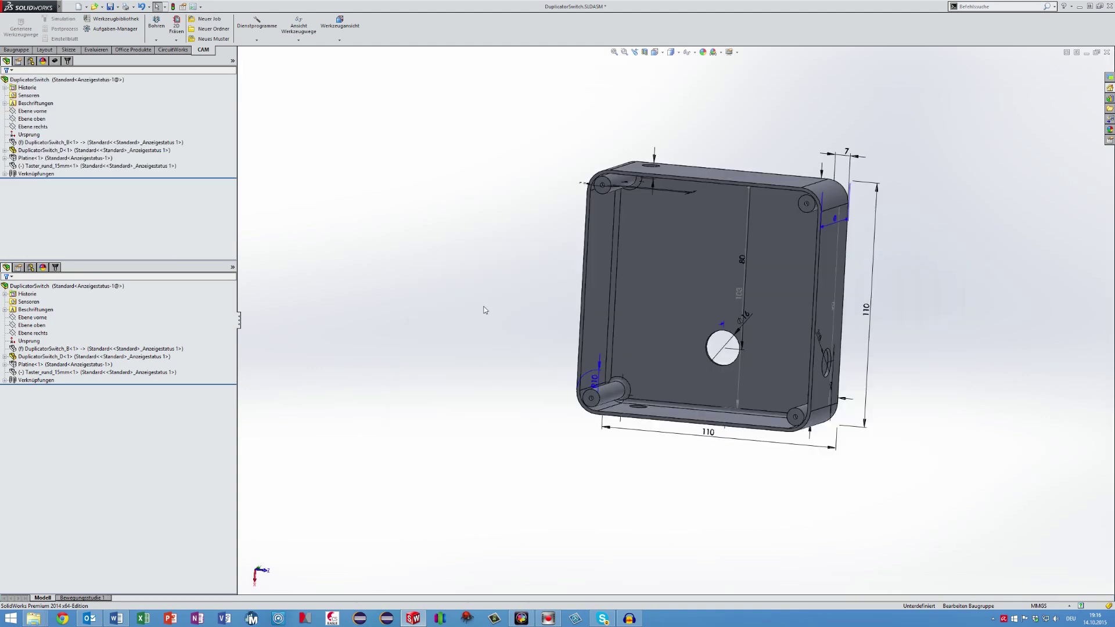
{"action": "key", "text": "ctrl+1"}
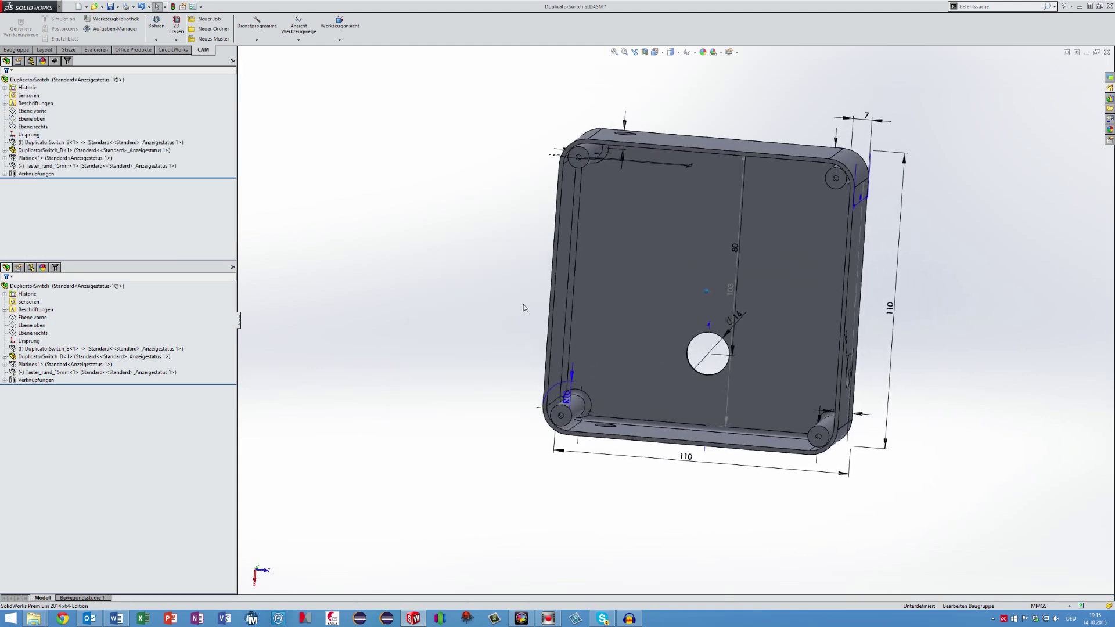
{"action": "scroll", "coordinate": [722, 252], "scroll_direction": "down", "scroll_amount": 5}
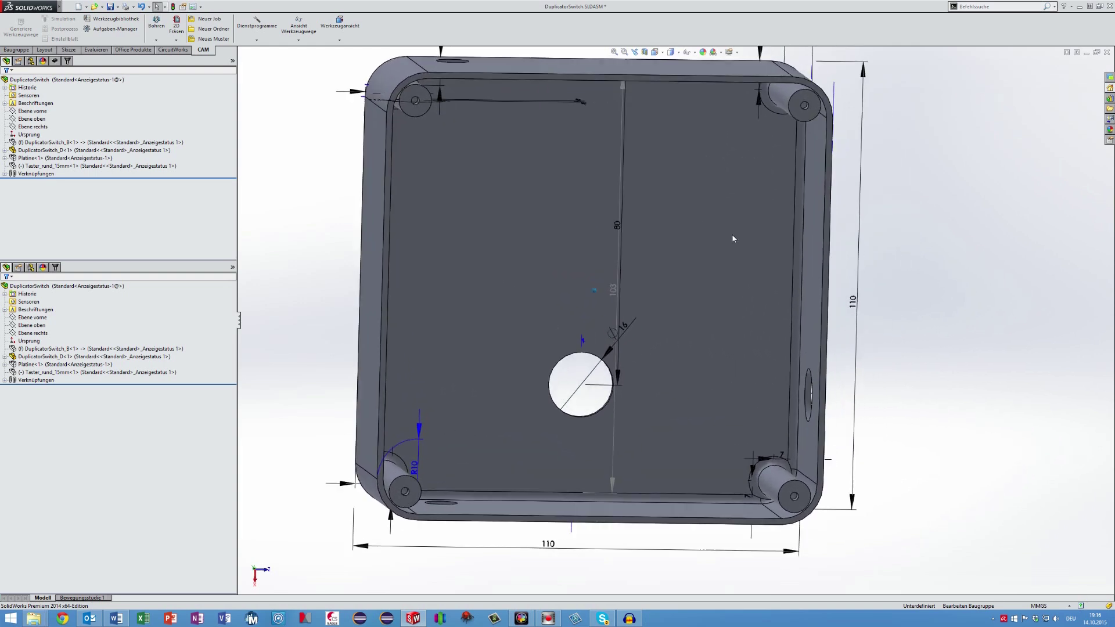
{"action": "middle_click_drag", "start_coordinate": [733, 236], "coordinate": [797, 248], "text": "ctrl"}
{"action": "left_click", "coordinate": [797, 248]}
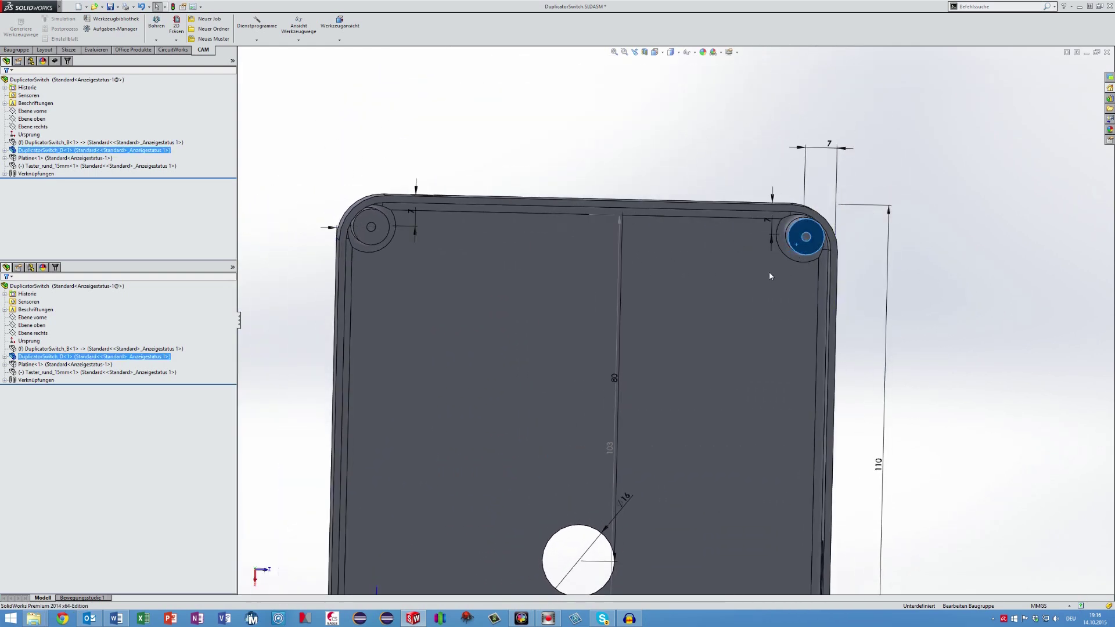
{"action": "left_click", "coordinate": [385, 229]}
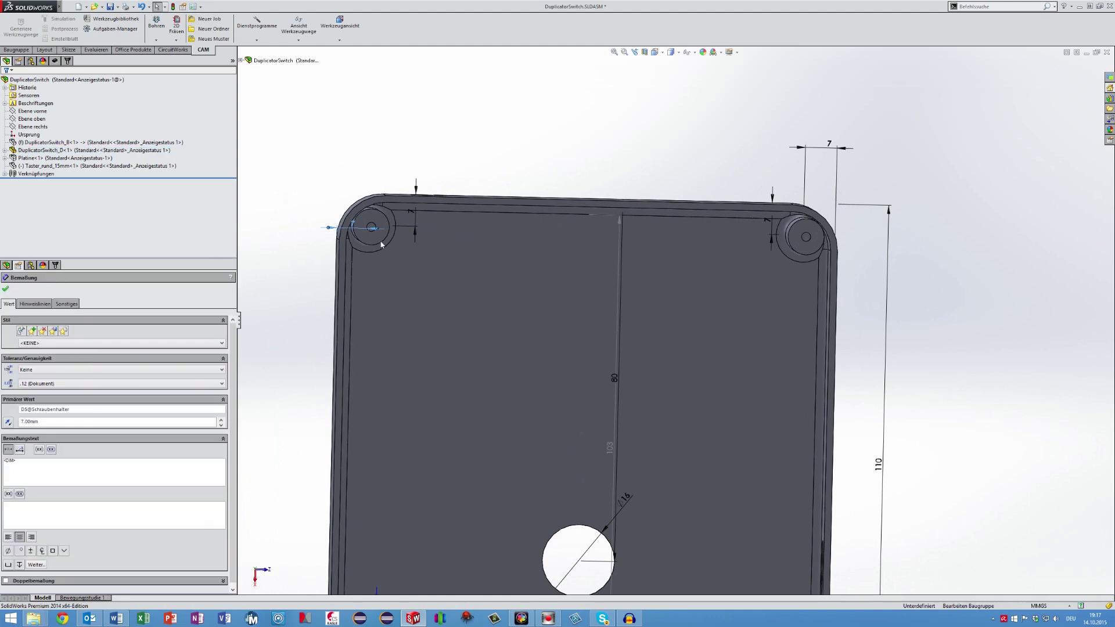
{"action": "scroll", "coordinate": [445, 300], "scroll_direction": "up", "scroll_amount": 5}
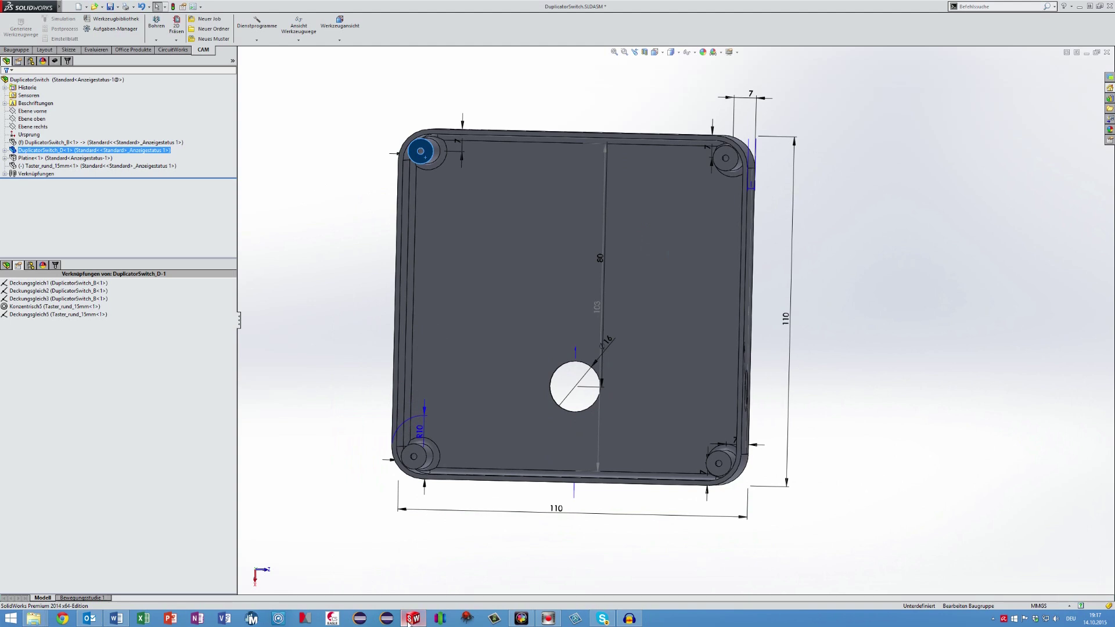
{"action": "mouse_move", "coordinate": [411, 620]}
{"action": "left_click", "coordinate": [521, 566]}
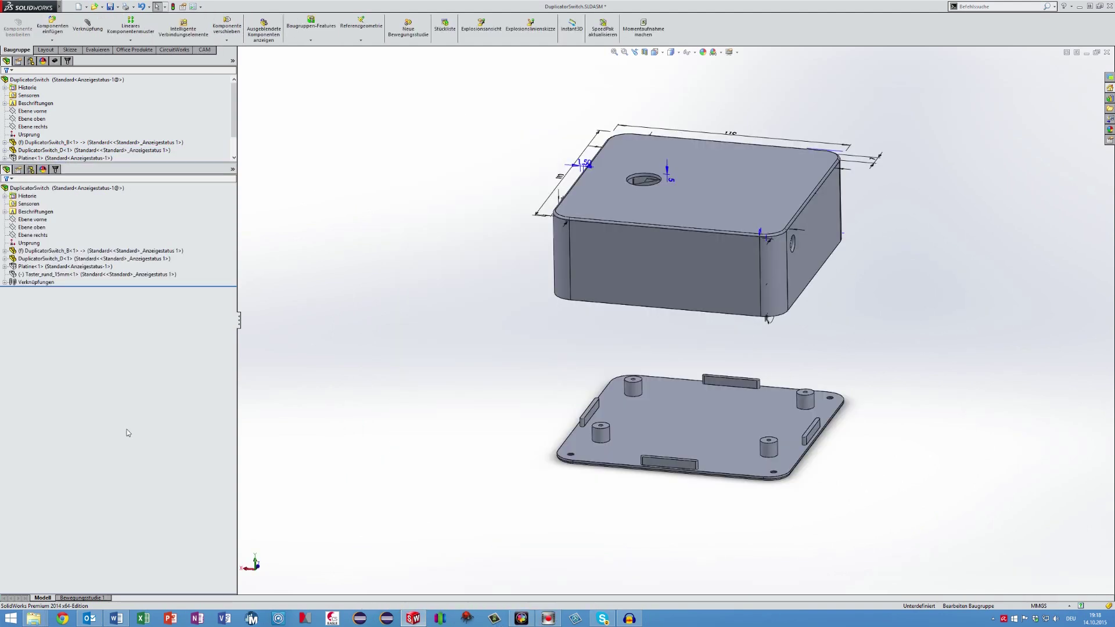
{"action": "key", "text": "Down"}
{"action": "key", "text": "Down"}
{"action": "key", "text": "Down"}
{"action": "key", "text": "Down"}
{"action": "key", "text": "Down"}
{"action": "key", "text": "Down"}
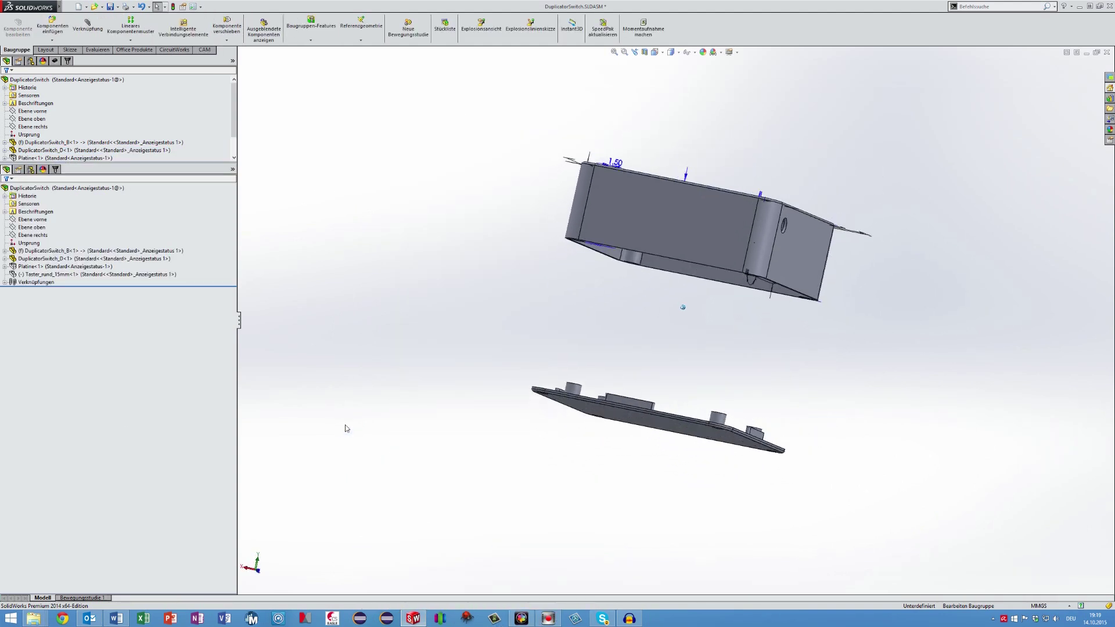
{"action": "key", "text": "Down"}
{"action": "key", "text": "Down"}
{"action": "key", "text": "Down"}
{"action": "key", "text": "Down"}
{"action": "key", "text": "Down"}
{"action": "key", "text": "Down"}
{"action": "key", "text": "Down"}
{"action": "key", "text": "Down"}
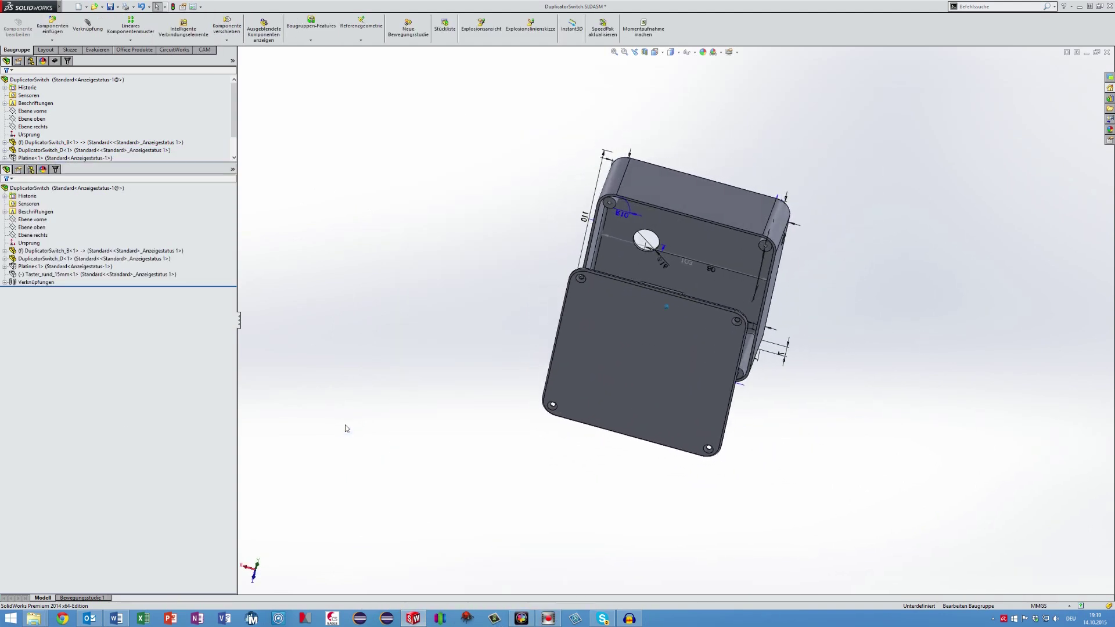
{"action": "key", "text": "Right"}
{"action": "key", "text": "Right"}
{"action": "key", "text": "Right"}
{"action": "key", "text": "Right"}
{"action": "key", "text": "Right"}
{"action": "key", "text": "Right"}
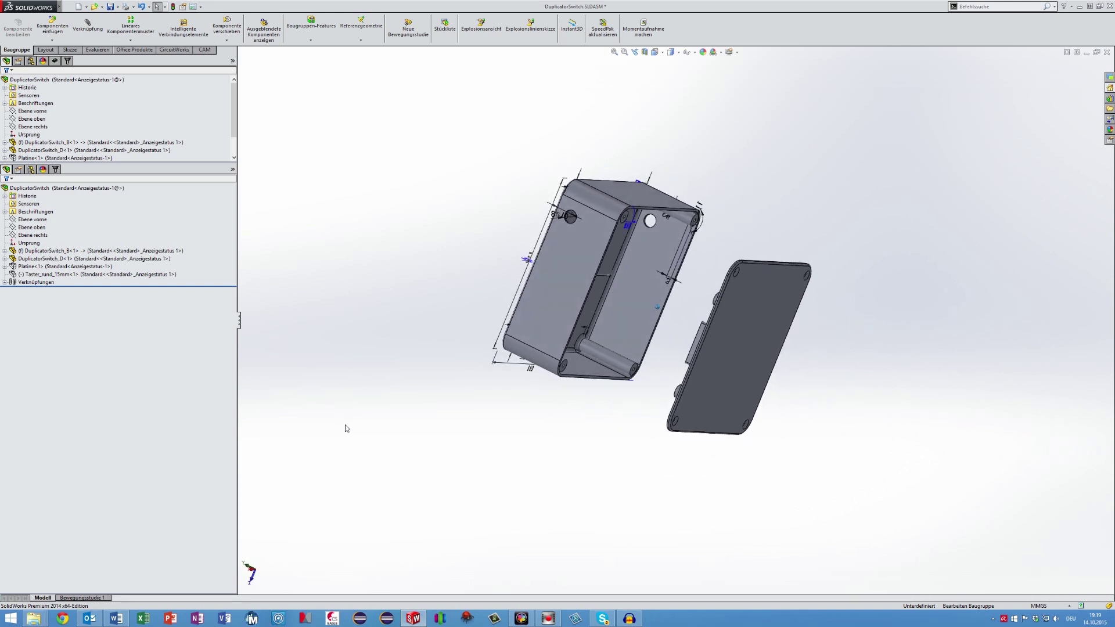
{"action": "key", "text": "Right"}
{"action": "key", "text": "Right"}
{"action": "key", "text": "Right"}
{"action": "key", "text": "Right"}
{"action": "key", "text": "Right"}
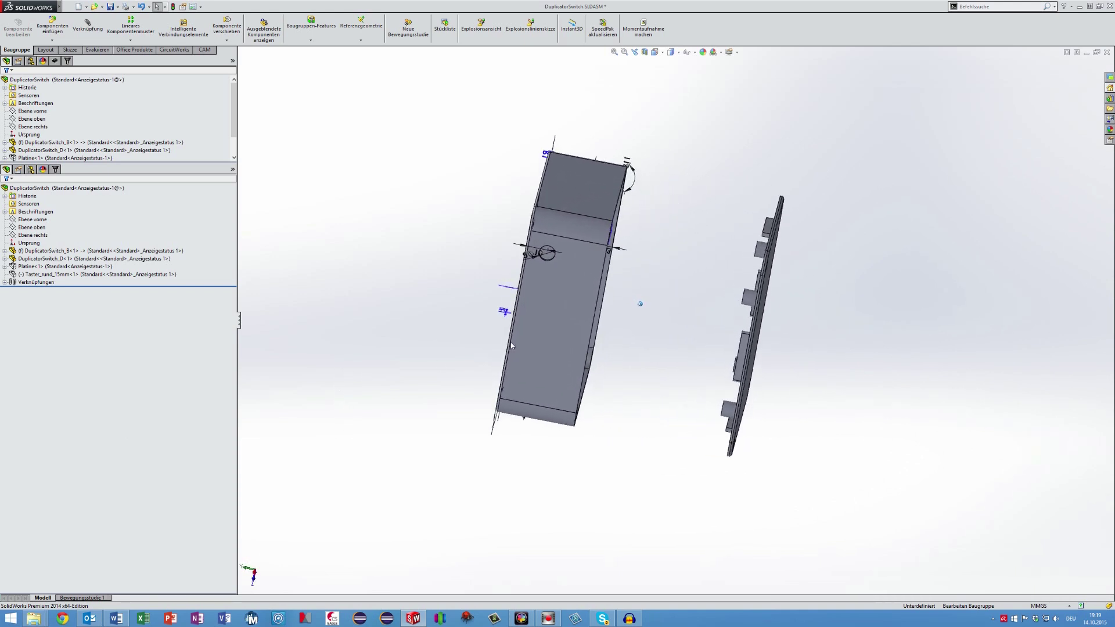
{"action": "key", "text": "Right"}
{"action": "key", "text": "Right"}
{"action": "key", "text": "Right"}
{"action": "key", "text": "Right"}
{"action": "key", "text": "Right"}
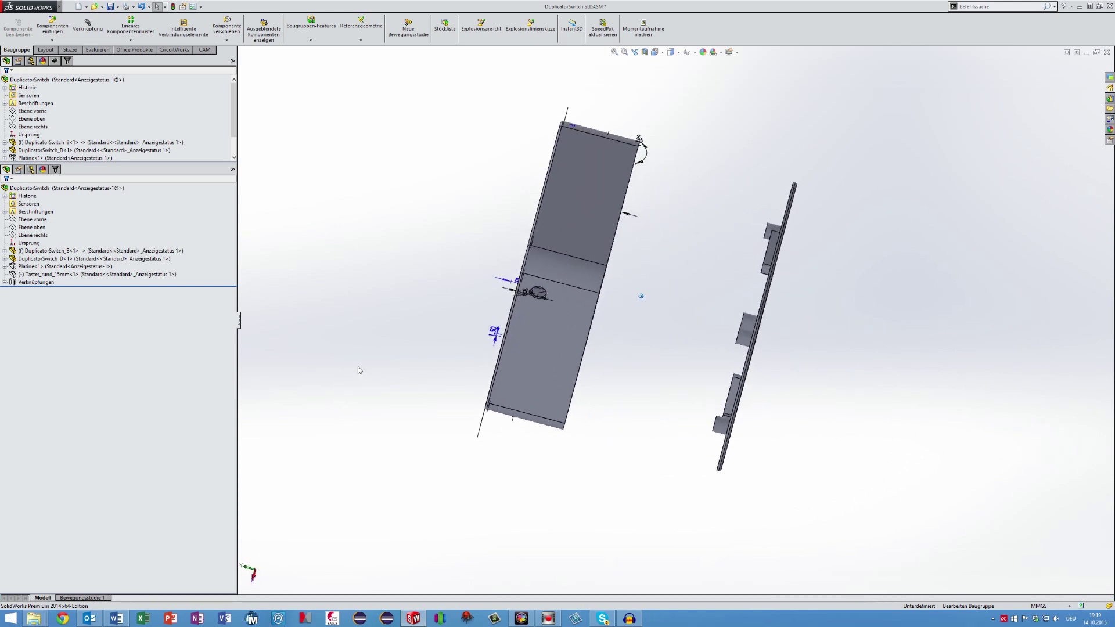
{"action": "key", "text": "ctrl+7"}
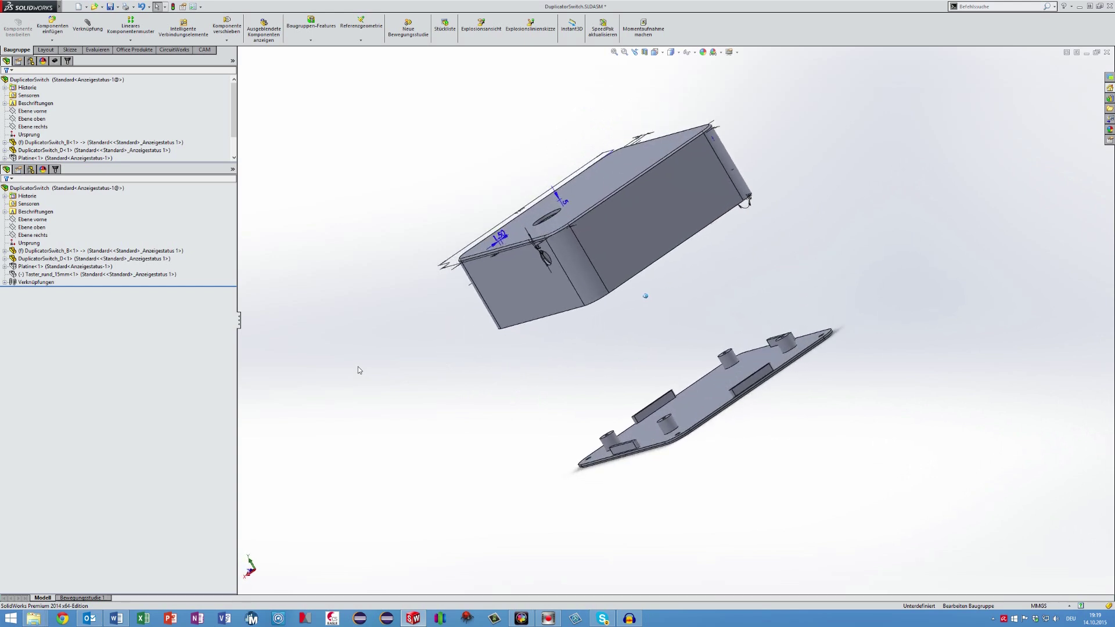
{"action": "key", "text": "Down"}
{"action": "key", "text": "Down"}
{"action": "key", "text": "Down"}
{"action": "key", "text": "Down"}
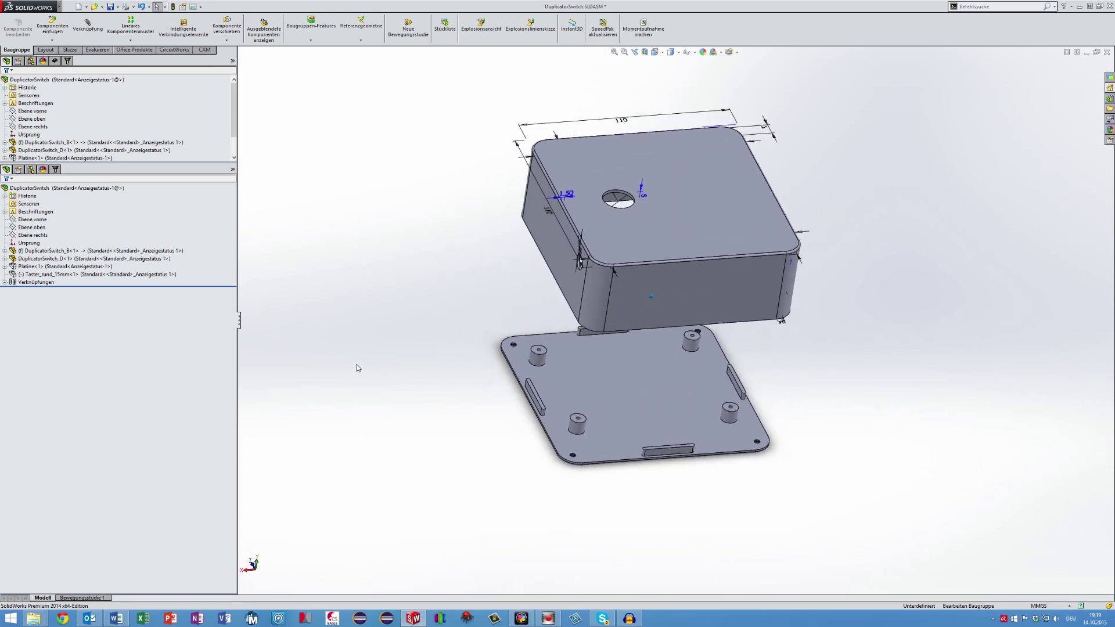
{"action": "key", "text": "Right"}
{"action": "key", "text": "Right"}
{"action": "key", "text": "Right"}
{"action": "key", "text": "Right"}
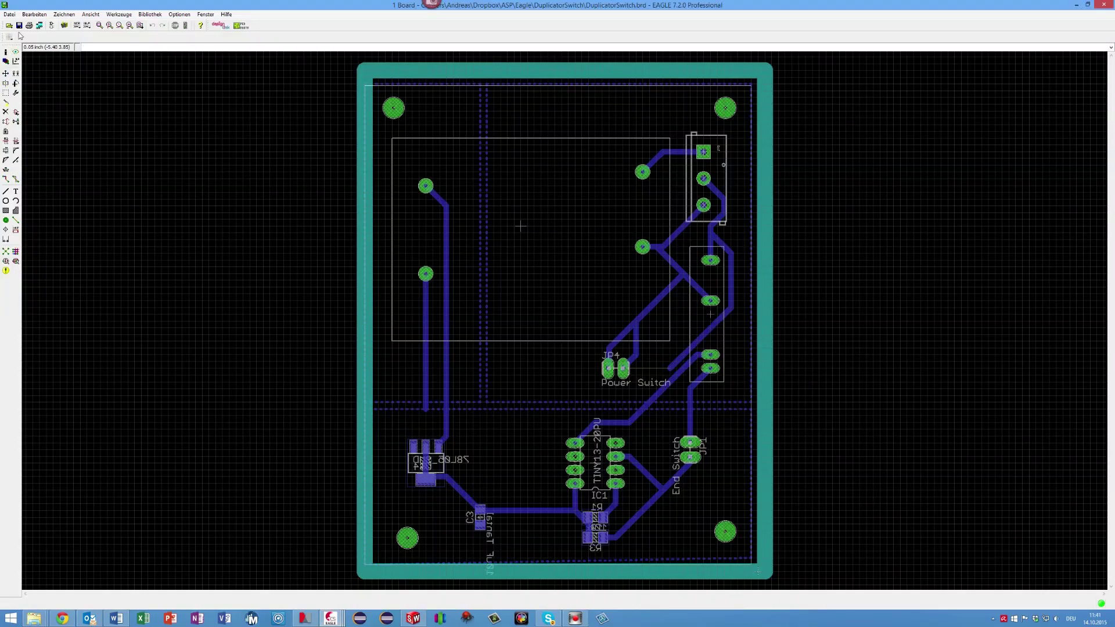
Export the board's IDF files into the 3D Drucker\DuplicatorSwitch folder
{"action": "left_click", "coordinate": [9, 14]}
{"action": "mouse_move", "coordinate": [29, 146]}
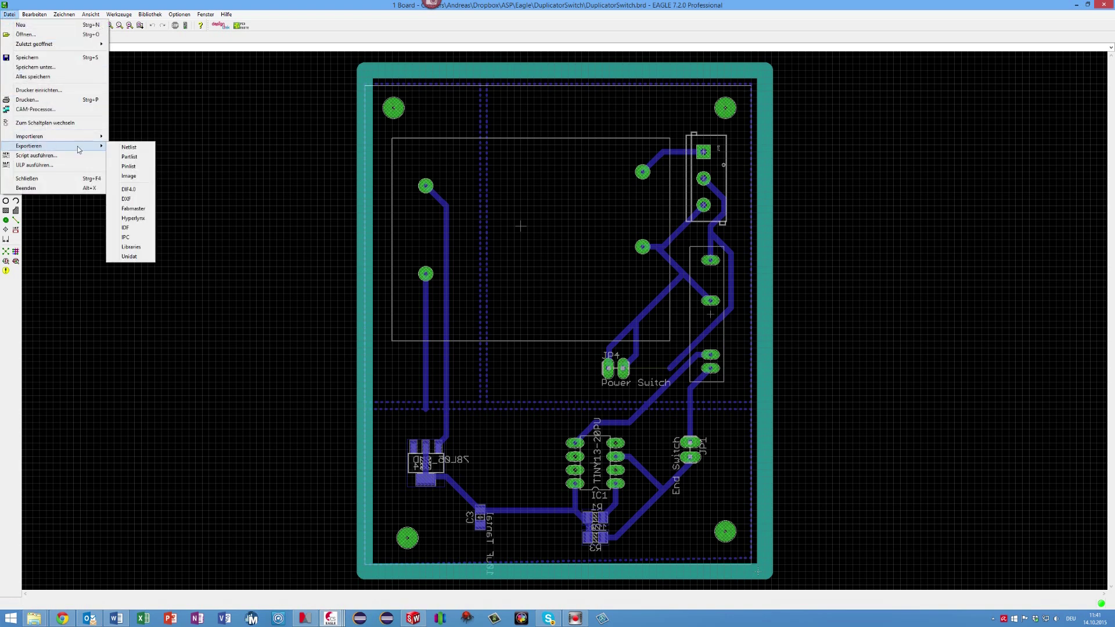
{"action": "left_click", "coordinate": [126, 227]}
{"action": "left_click", "coordinate": [515, 360]}
{"action": "double_click", "coordinate": [614, 312]}
{"action": "left_click", "coordinate": [632, 321]}
{"action": "double_click", "coordinate": [635, 312]}
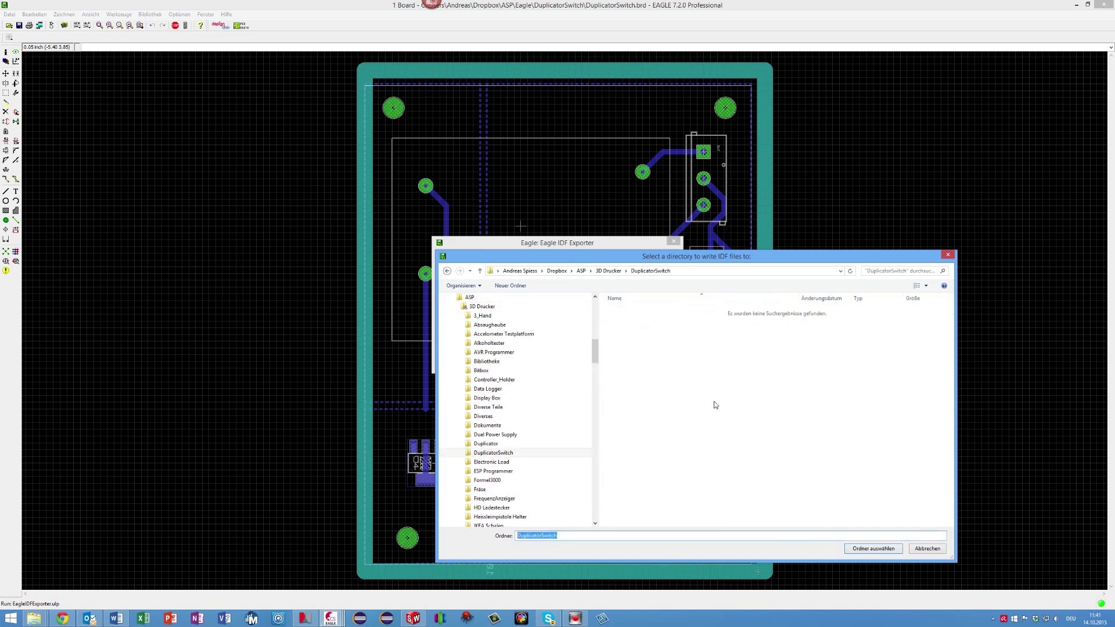
{"action": "left_click", "coordinate": [869, 549]}
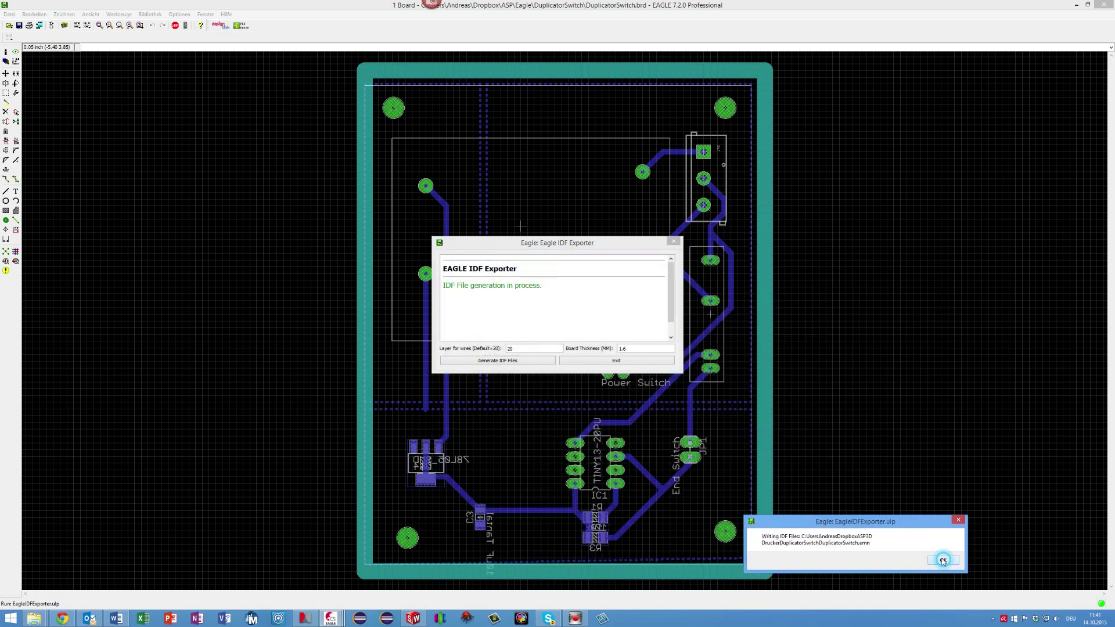
{"action": "left_click", "coordinate": [930, 559]}
{"action": "left_click", "coordinate": [617, 363]}
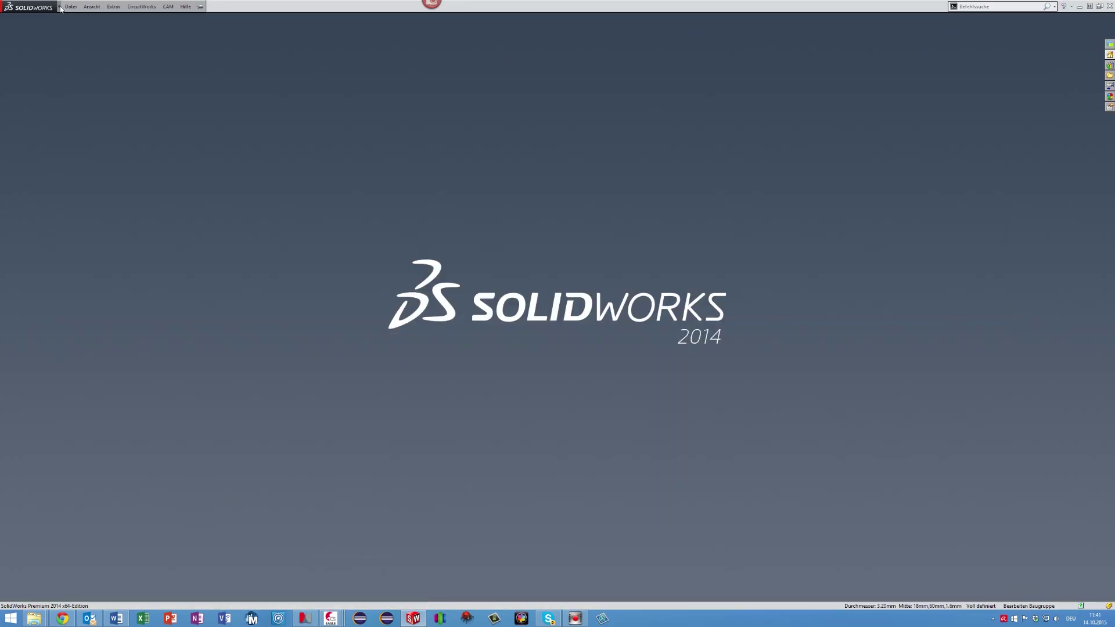
Open DuplicatorSwitch.emn in CircuitWorks from 3D Drucker\DuplicatorSwitch, dismissing the warnings
{"action": "left_click", "coordinate": [114, 7]}
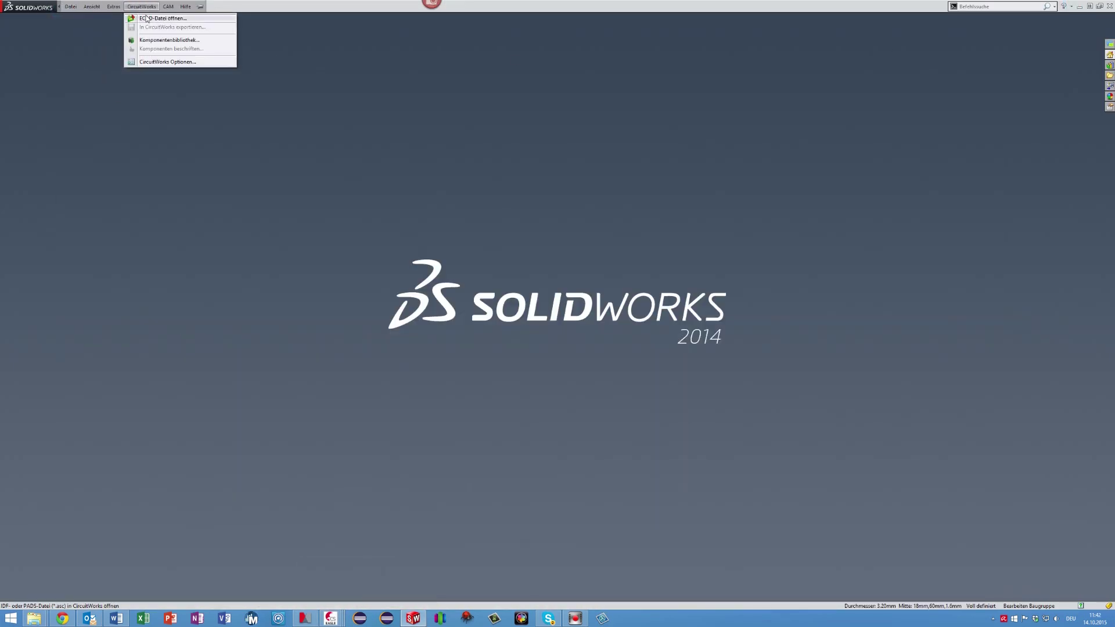
{"action": "left_click", "coordinate": [147, 19]}
{"action": "left_click", "coordinate": [588, 217]}
{"action": "double_click", "coordinate": [604, 259]}
{"action": "double_click", "coordinate": [632, 256]}
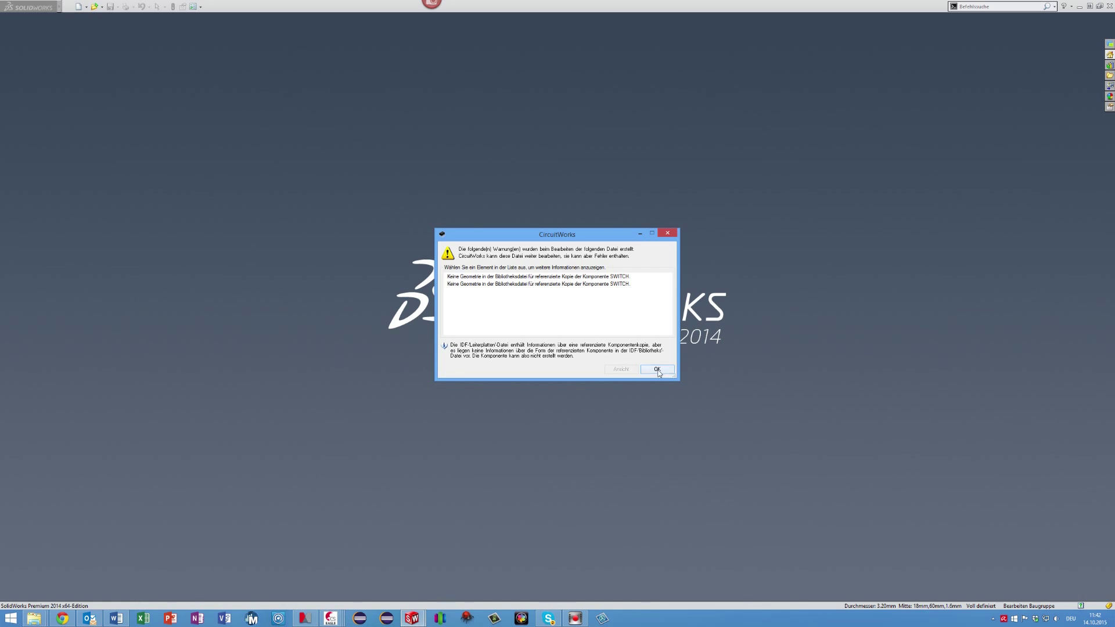
{"action": "left_click", "coordinate": [657, 370]}
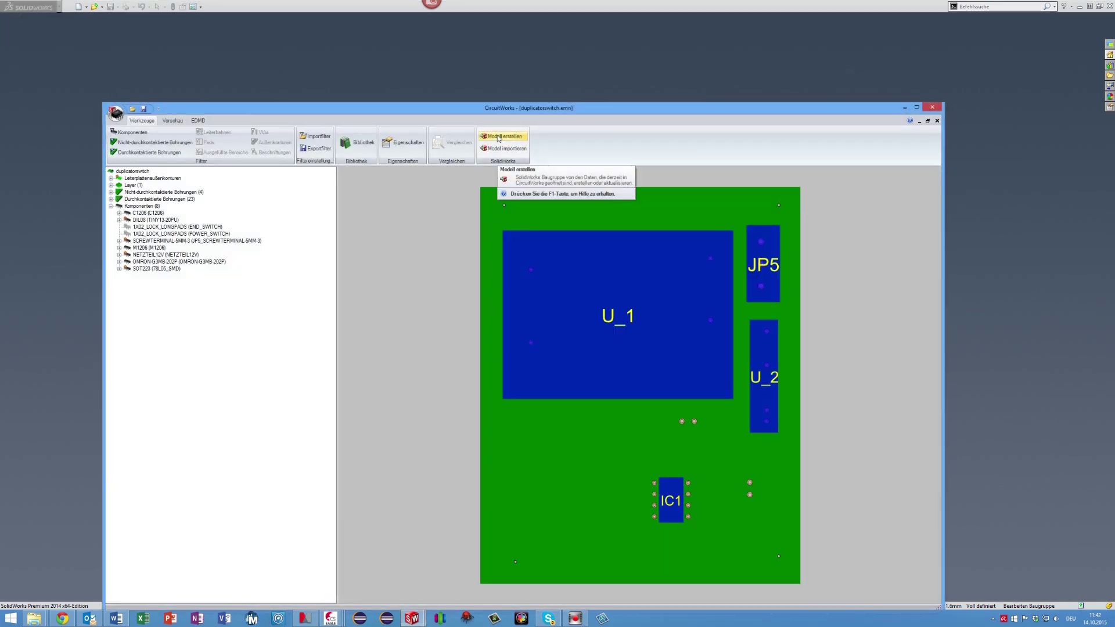
Build the SolidWorks board model and rotate it from isometric to face-on
{"action": "left_click", "coordinate": [498, 138]}
{"action": "left_click", "coordinate": [587, 376]}
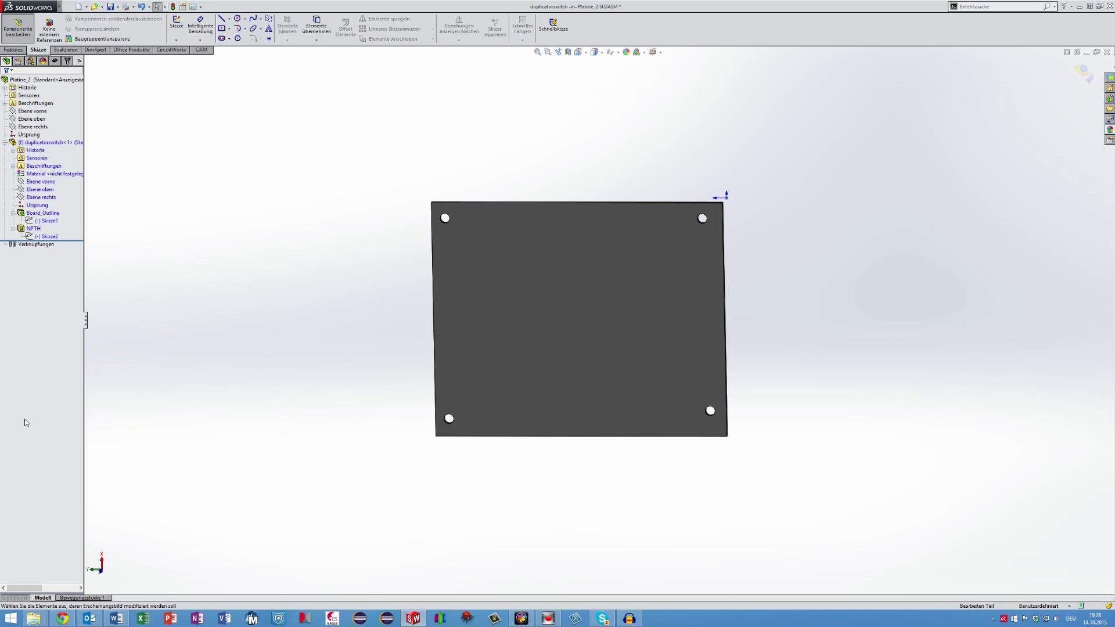
{"action": "key", "text": "ctrl+7"}
{"action": "key", "text": "alt+Right"}
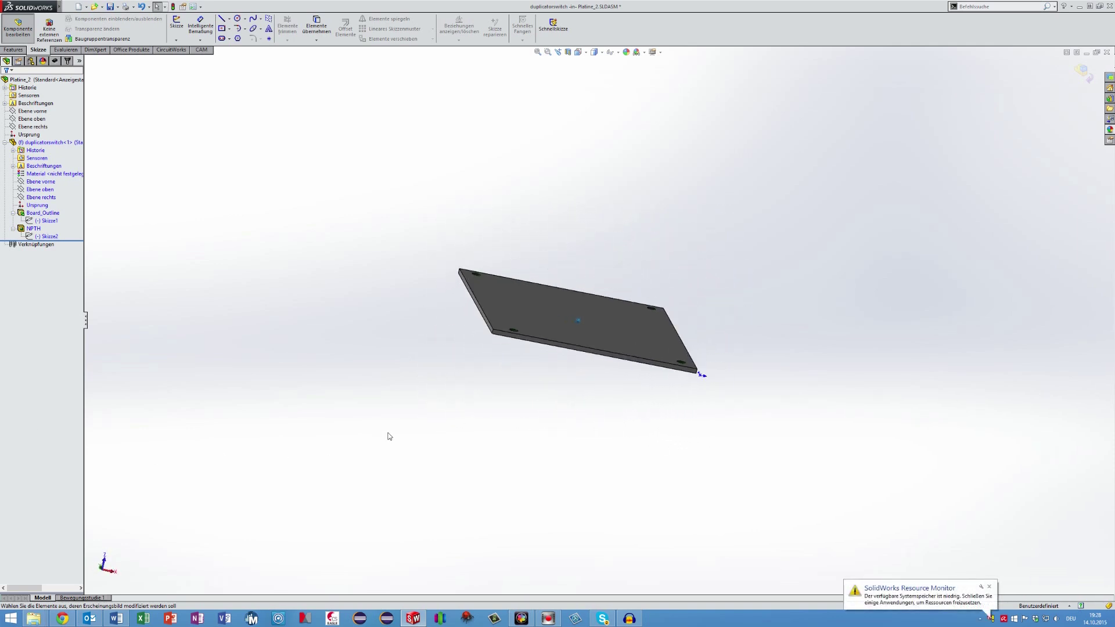
{"action": "key", "text": "alt+Right"}
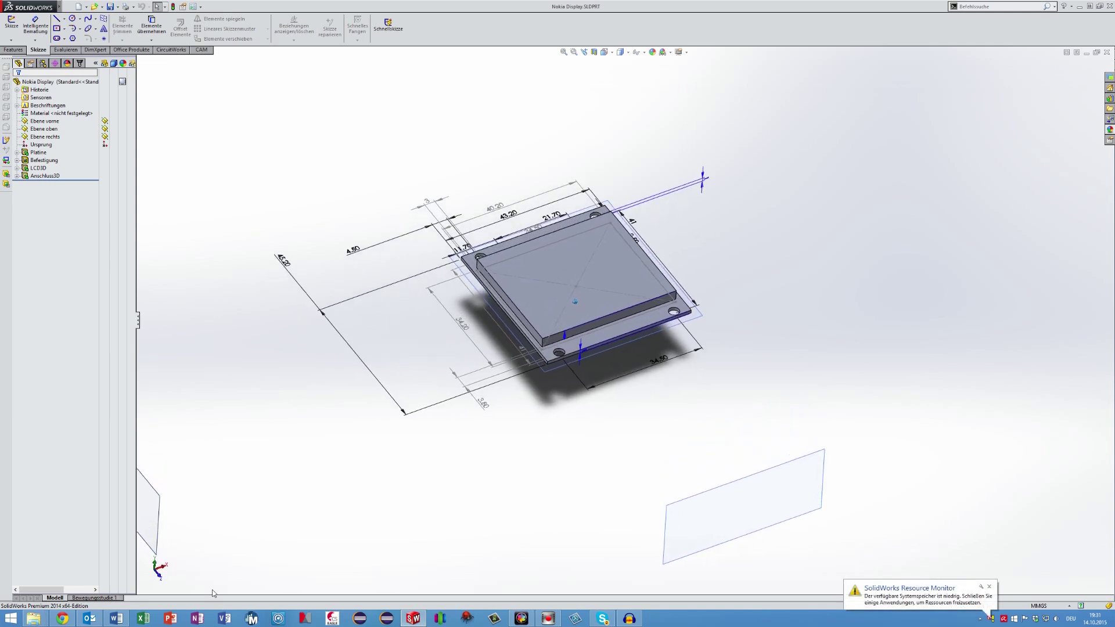
{"action": "key", "text": "Up"}
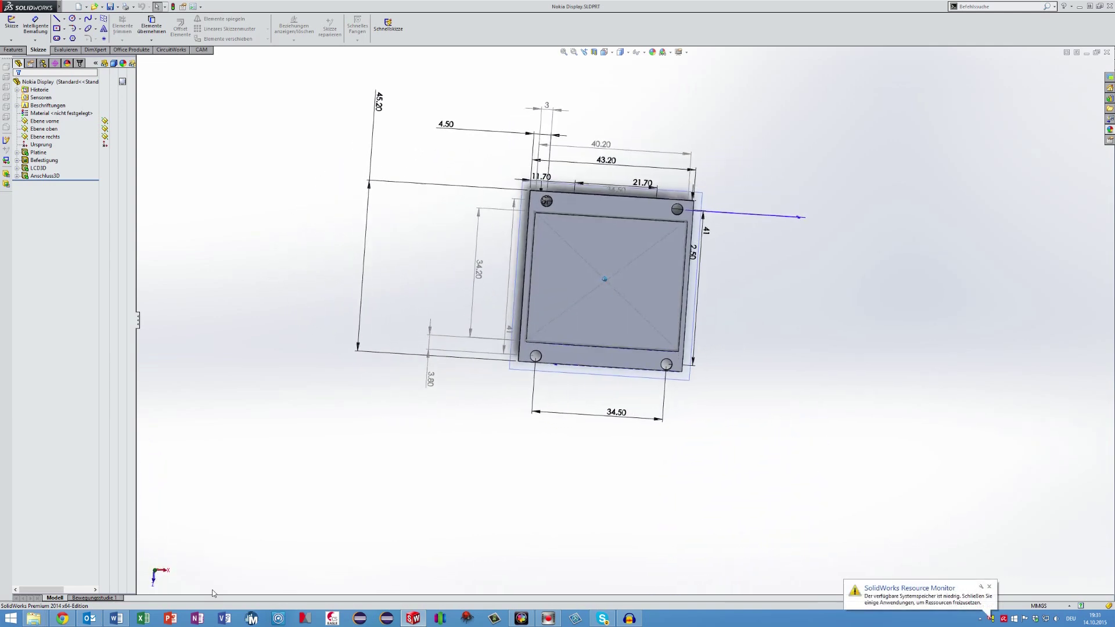
{"action": "left_click", "coordinate": [987, 598]}
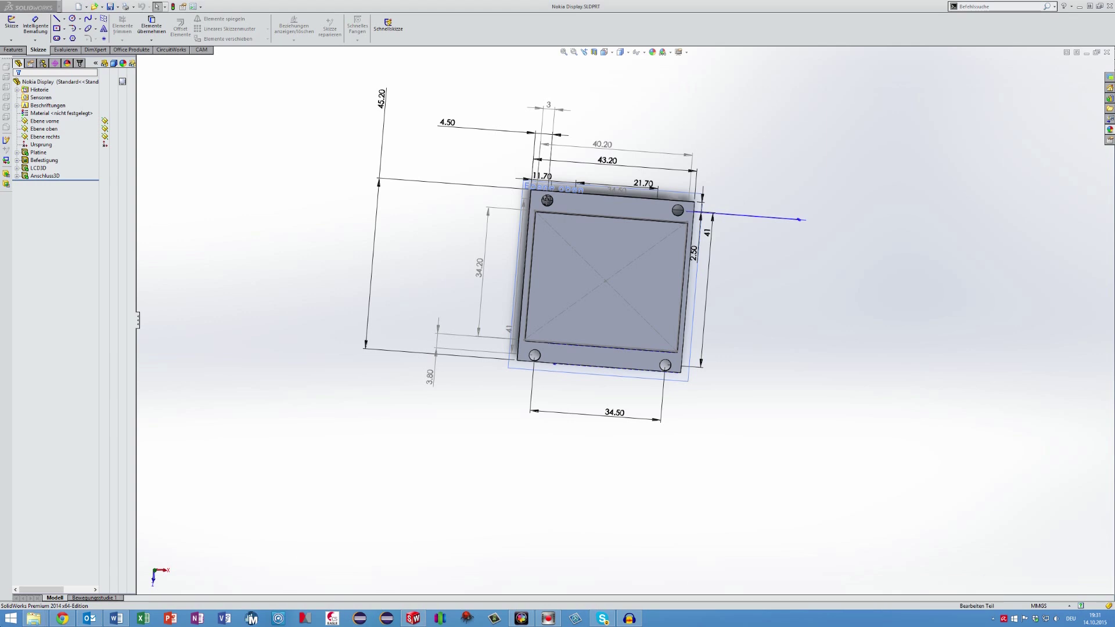
Switch to the Taster_rund_10mm part and rotate it to inspect it from several sides
{"action": "key", "text": "ctrl+Tab"}
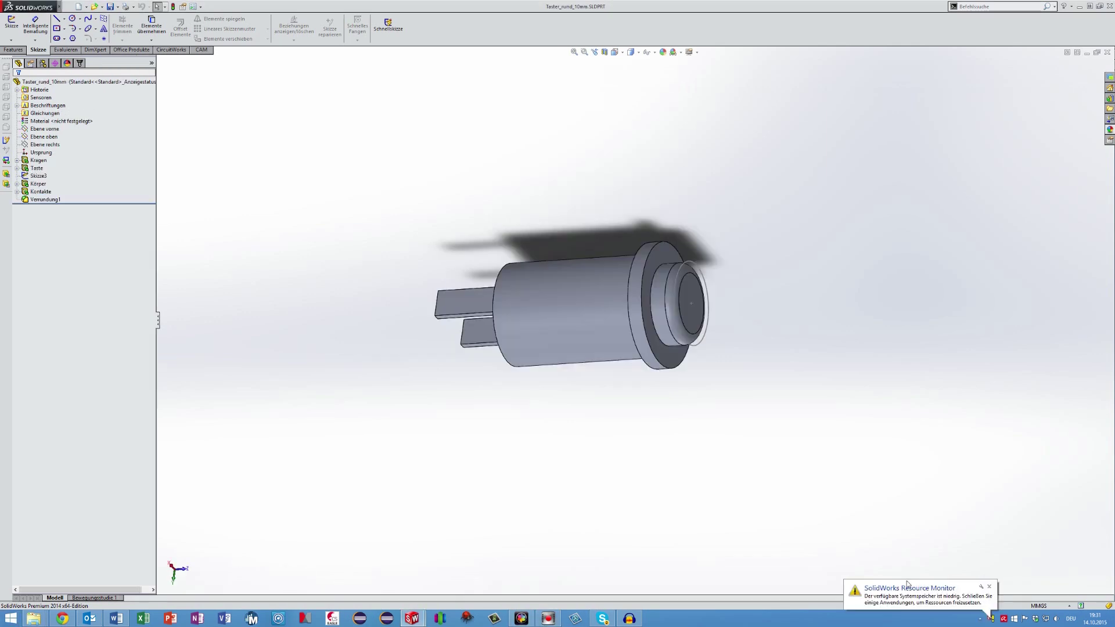
{"action": "left_click", "coordinate": [989, 587]}
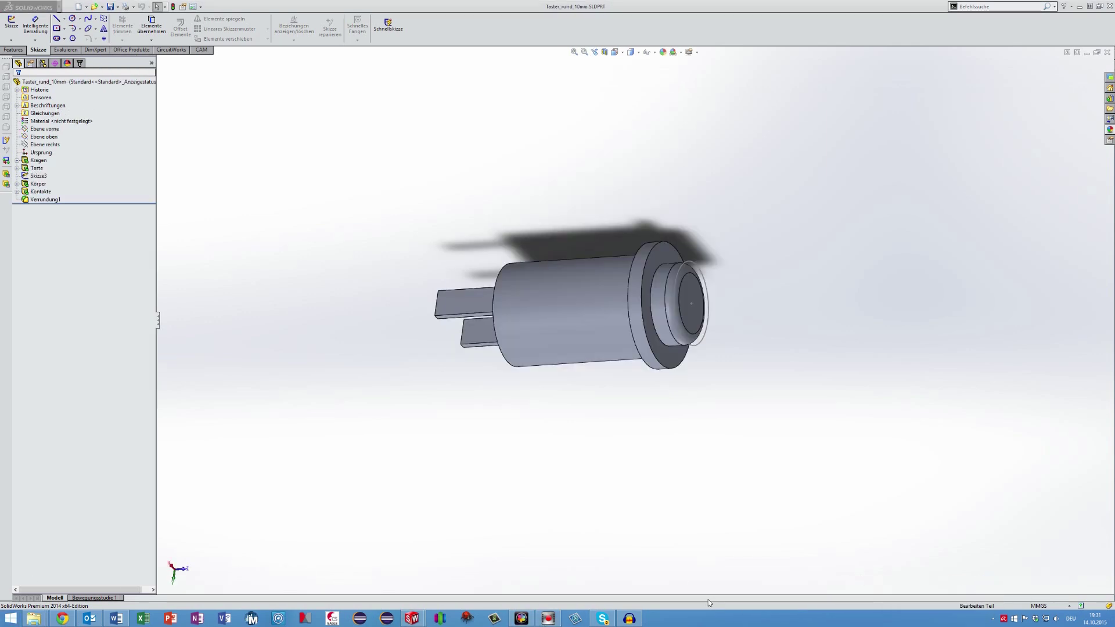
{"action": "key", "text": "Right"}
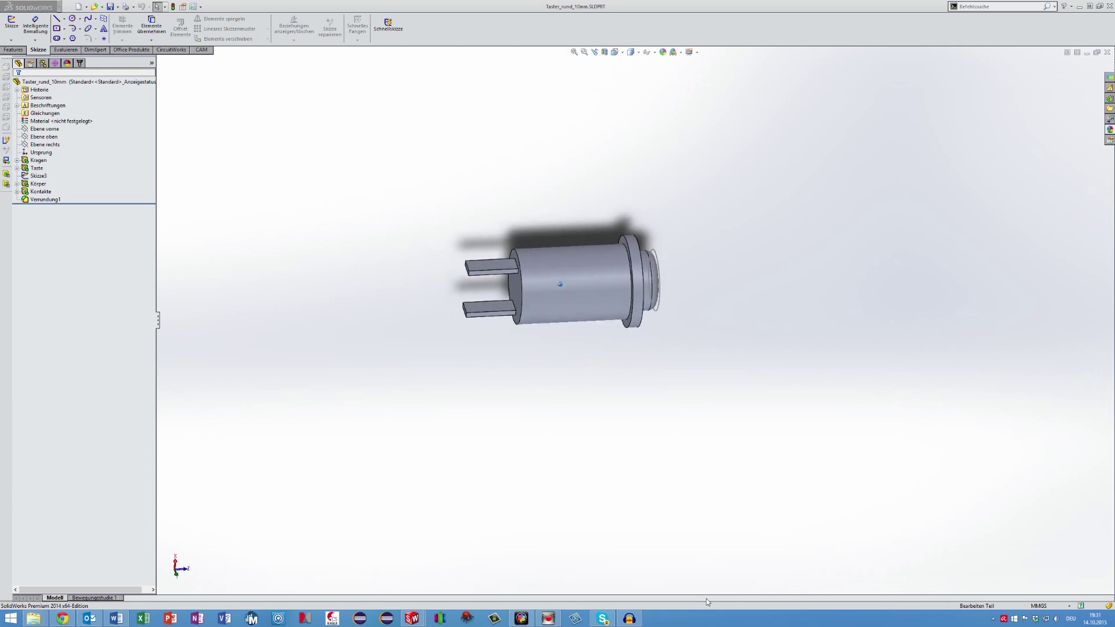
{"action": "key", "text": "alt+Left"}
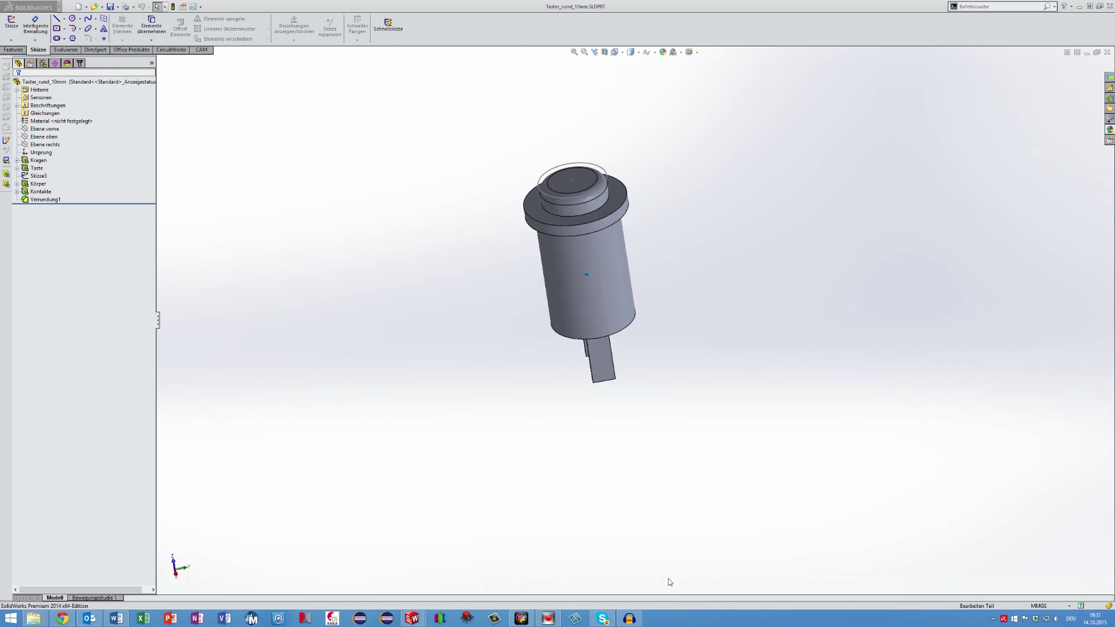
{"action": "key", "text": "alt+Left"}
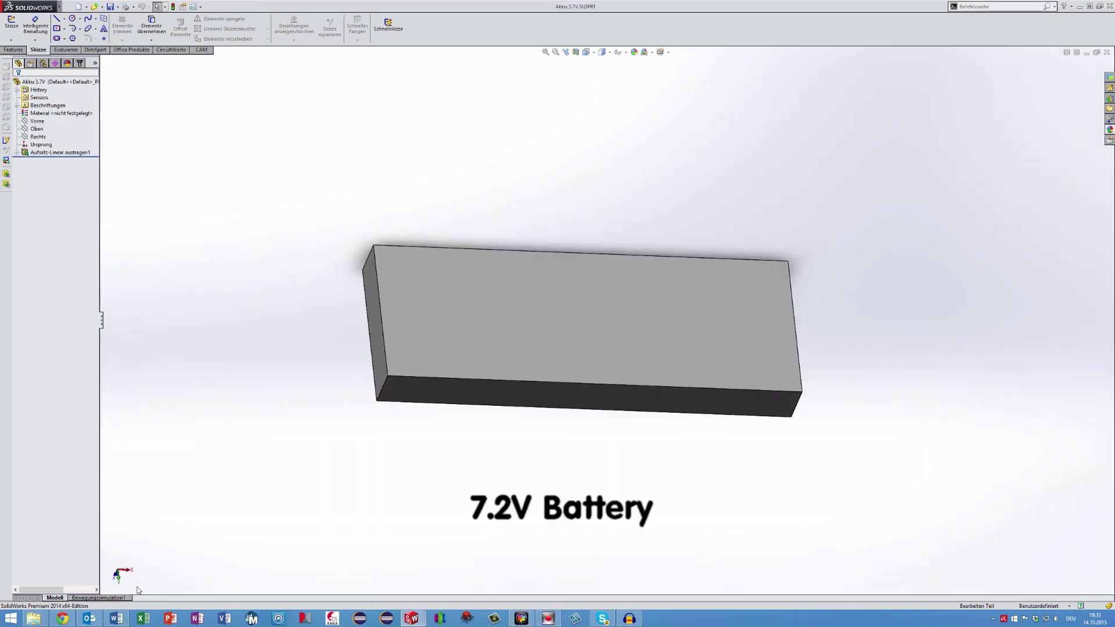
{"action": "key", "text": "alt+Left"}
{"action": "key", "text": "alt+Left"}
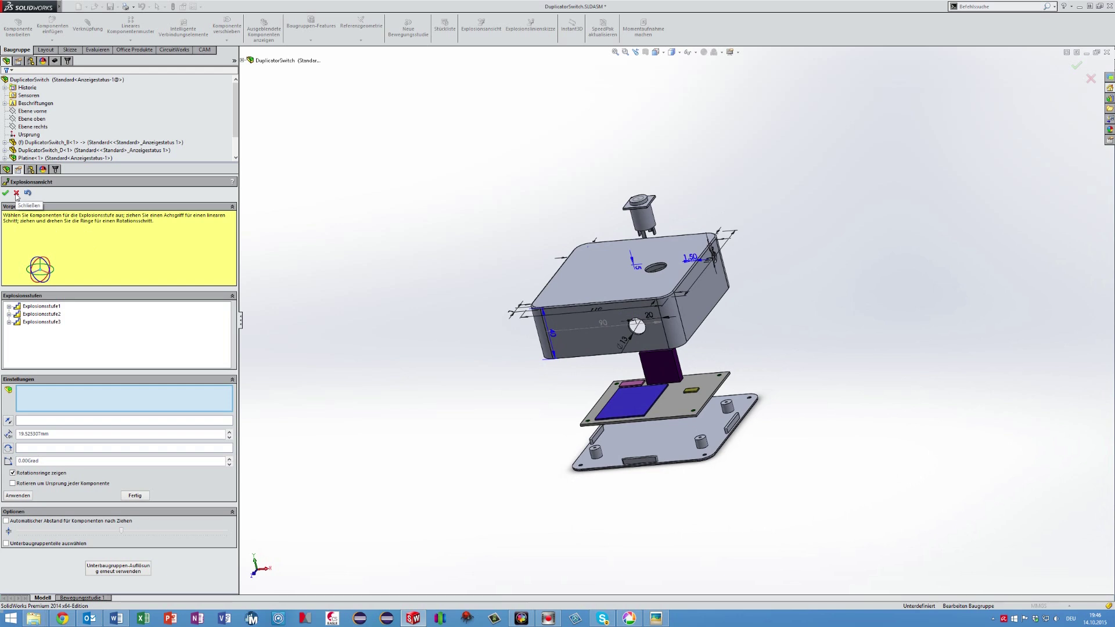
Close the exploded view and save the assembly as DuplicatorSwitch.STL with parts as separate files
{"action": "left_click", "coordinate": [16, 194]}
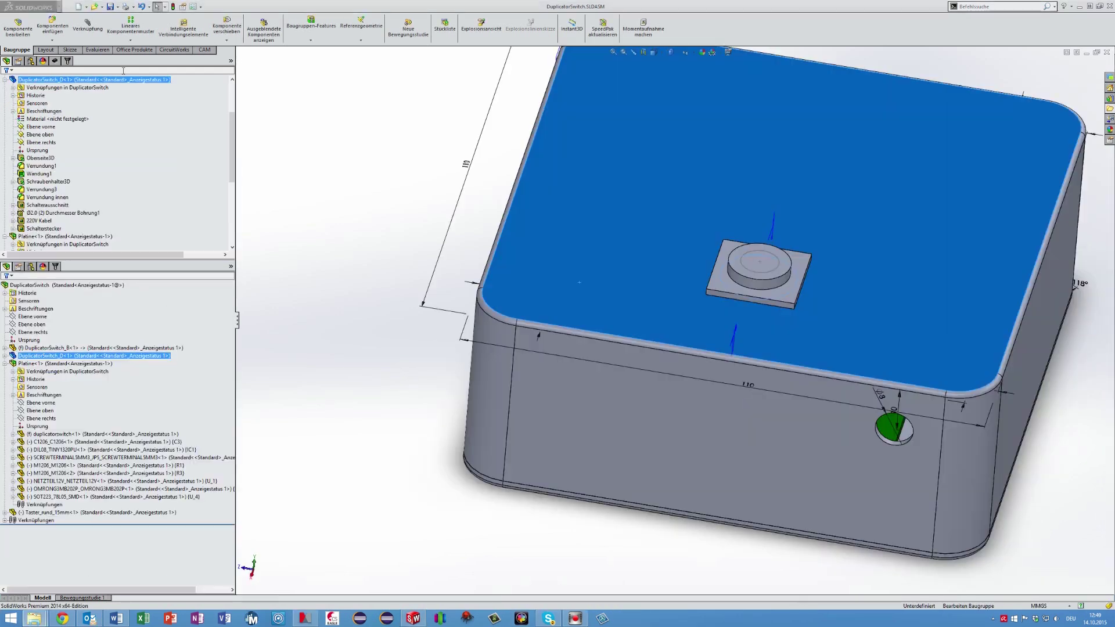
{"action": "left_click", "coordinate": [117, 6]}
{"action": "left_click", "coordinate": [134, 28]}
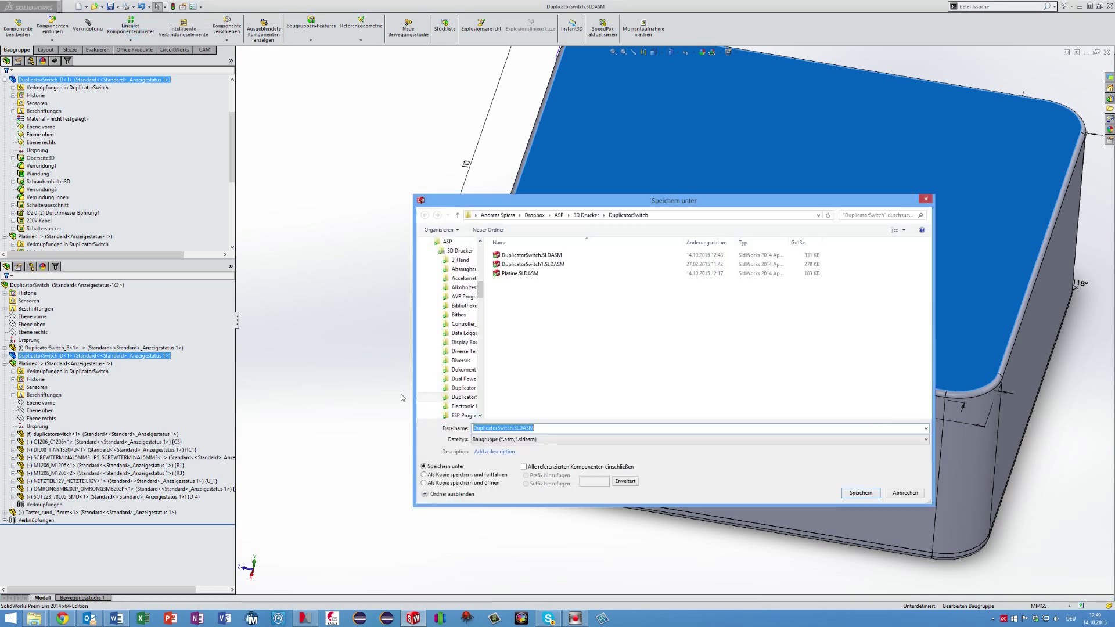
{"action": "left_click", "coordinate": [490, 440]}
{"action": "left_click", "coordinate": [491, 514]}
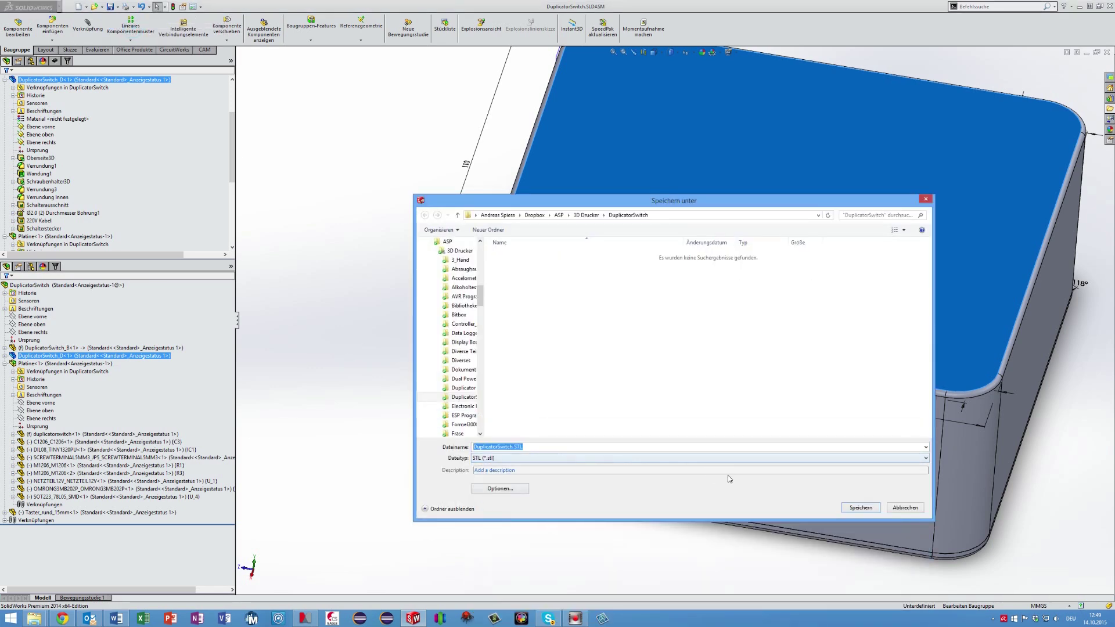
{"action": "left_click", "coordinate": [860, 509]}
{"action": "left_click", "coordinate": [578, 325]}
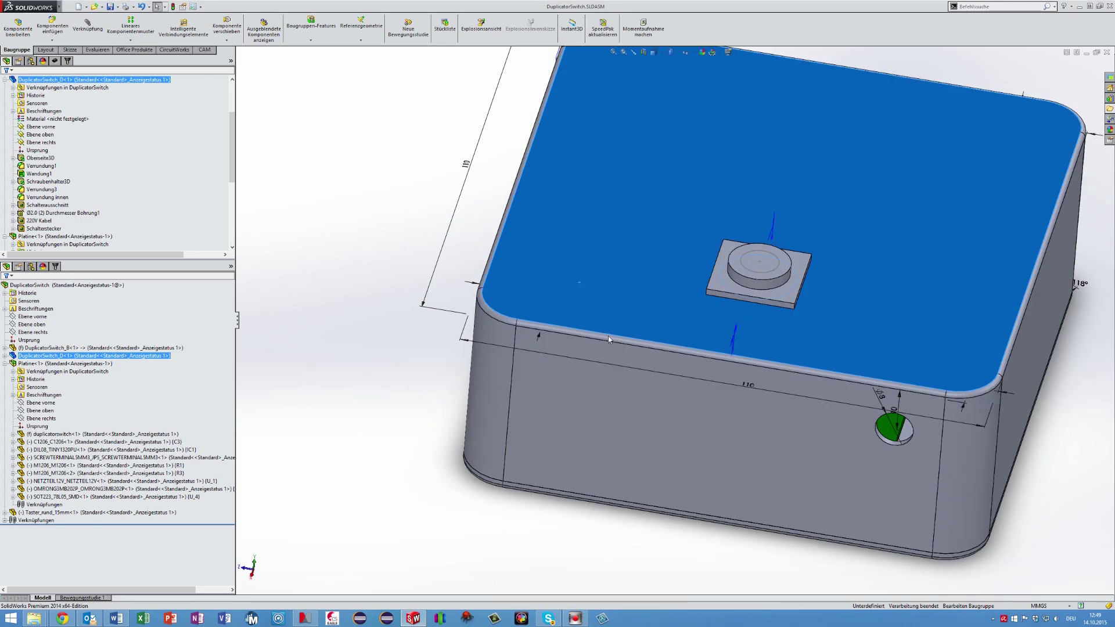
Delete the component STL files from the DuplicatorSwitch folder, keeping only B-1 and D-1
{"action": "mouse_move", "coordinate": [33, 619]}
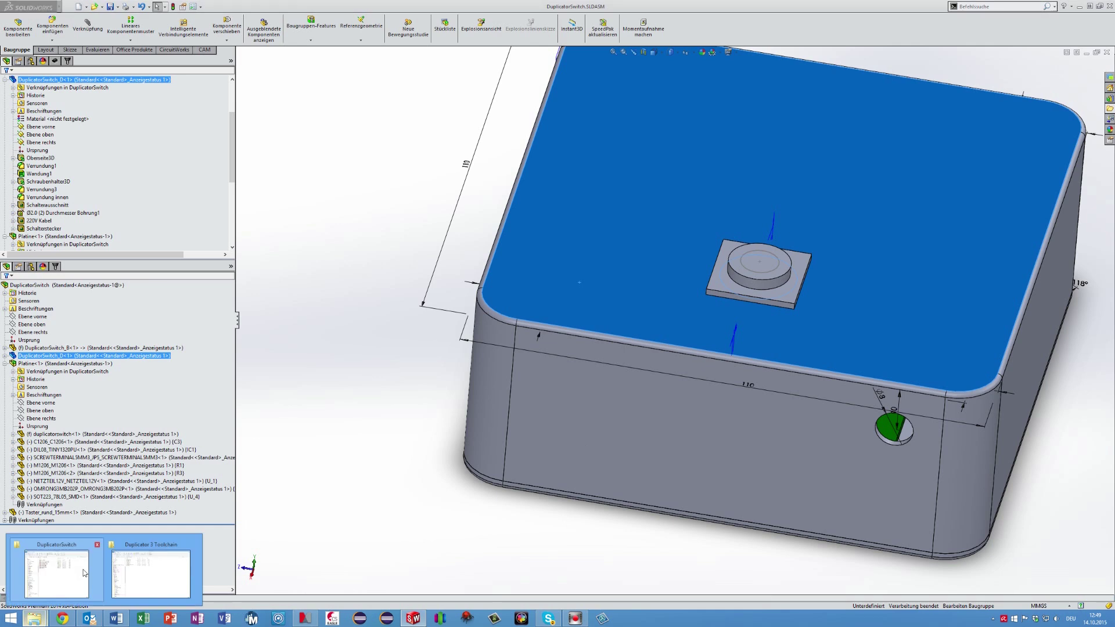
{"action": "left_click", "coordinate": [55, 572]}
{"action": "left_click_drag", "start_coordinate": [397, 397], "coordinate": [391, 320]}
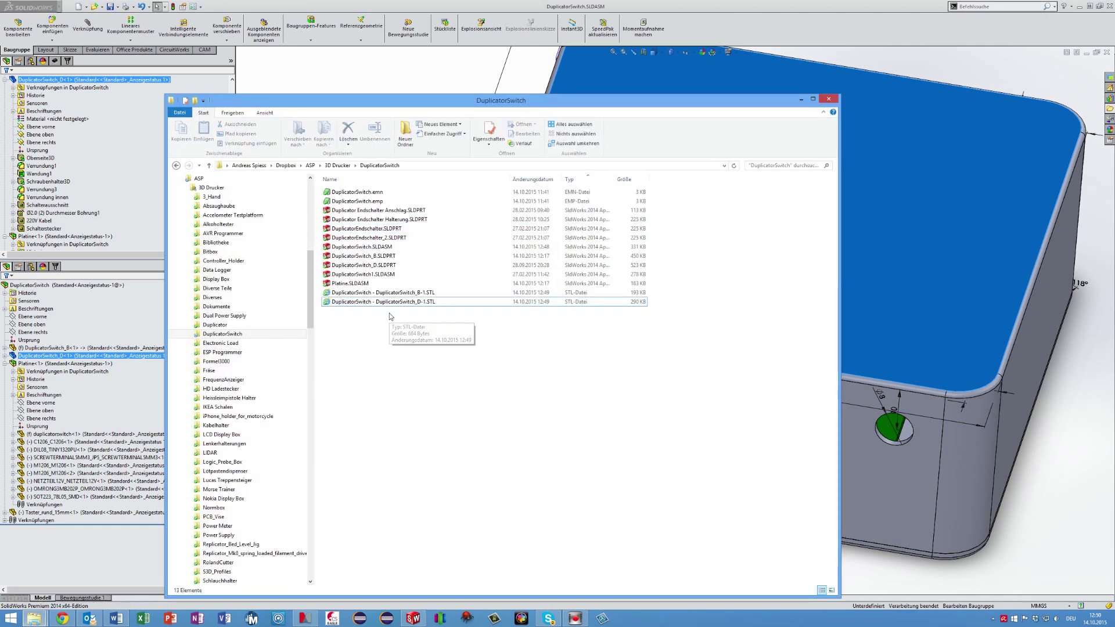
{"action": "key", "text": "Delete"}
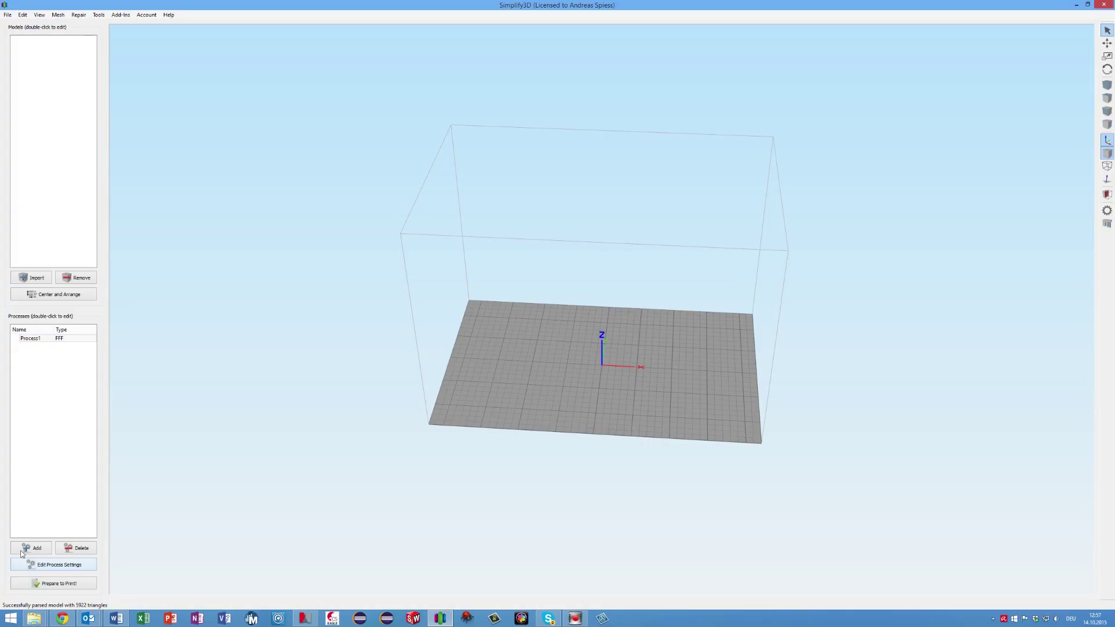
Import the DuplicatorSwitch D-1 STL, rotate it 90° about X, and centre it on the plate
{"action": "left_click", "coordinate": [32, 279]}
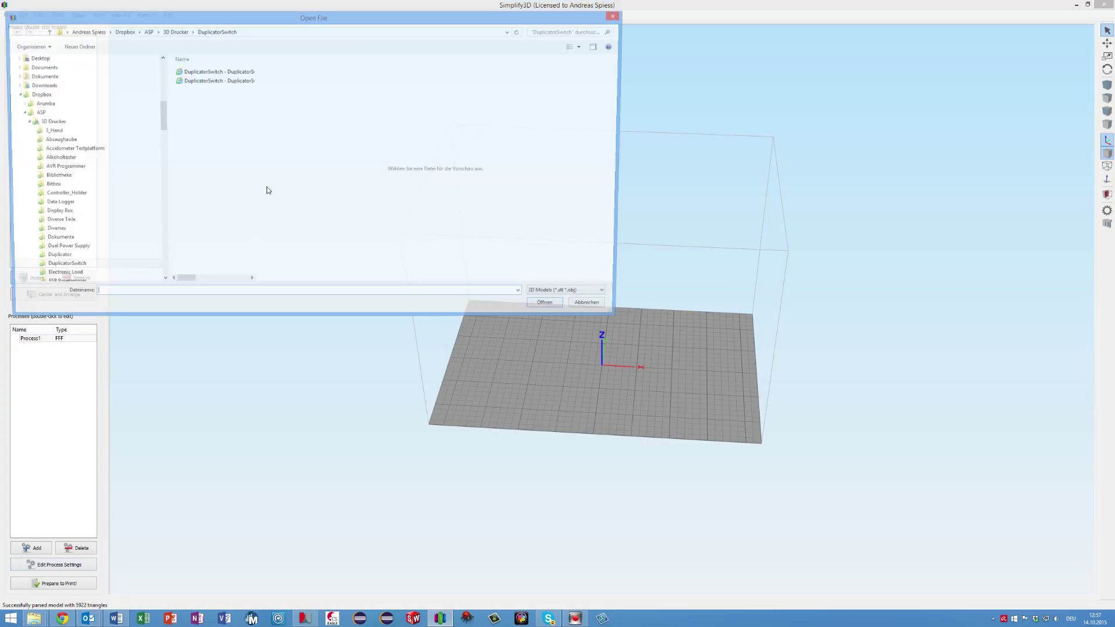
{"action": "double_click", "coordinate": [211, 81]}
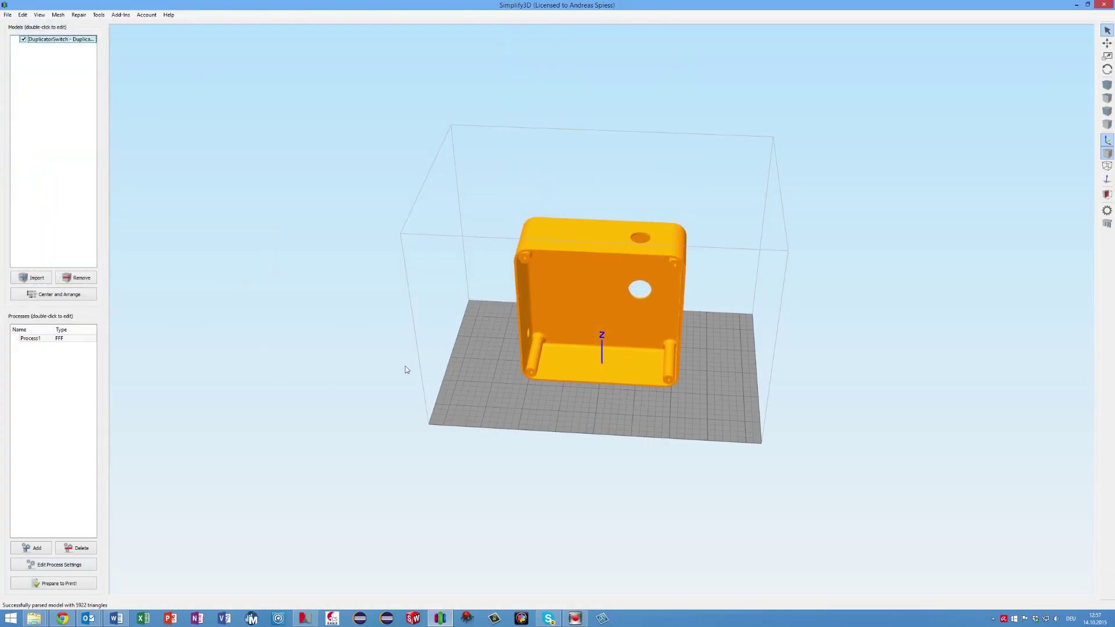
{"action": "double_click", "coordinate": [569, 253]}
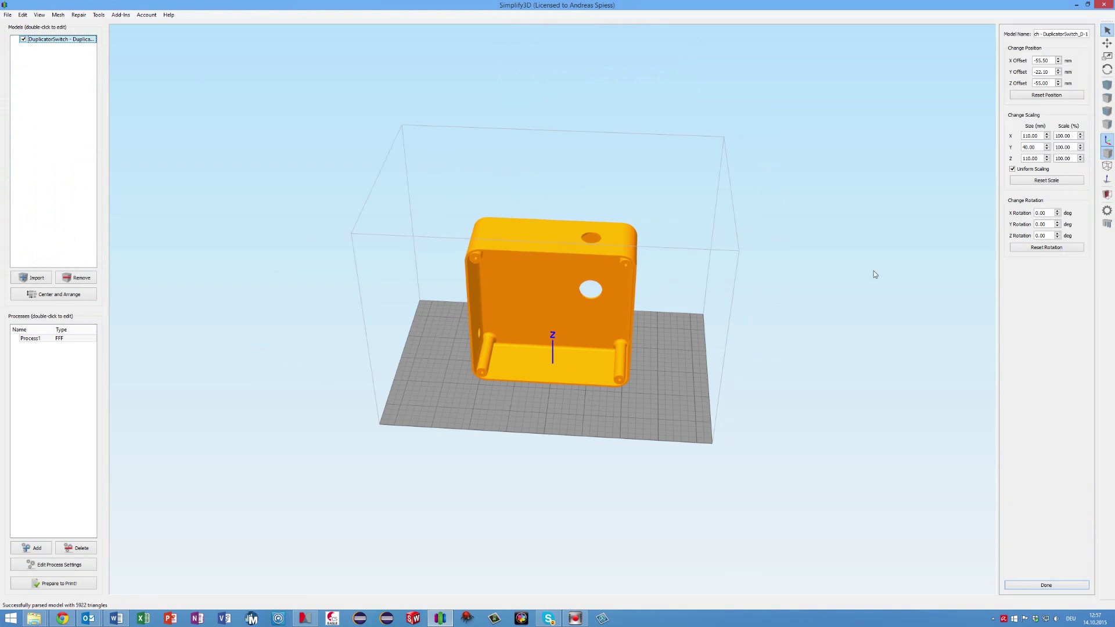
{"action": "left_click", "coordinate": [1035, 213]}
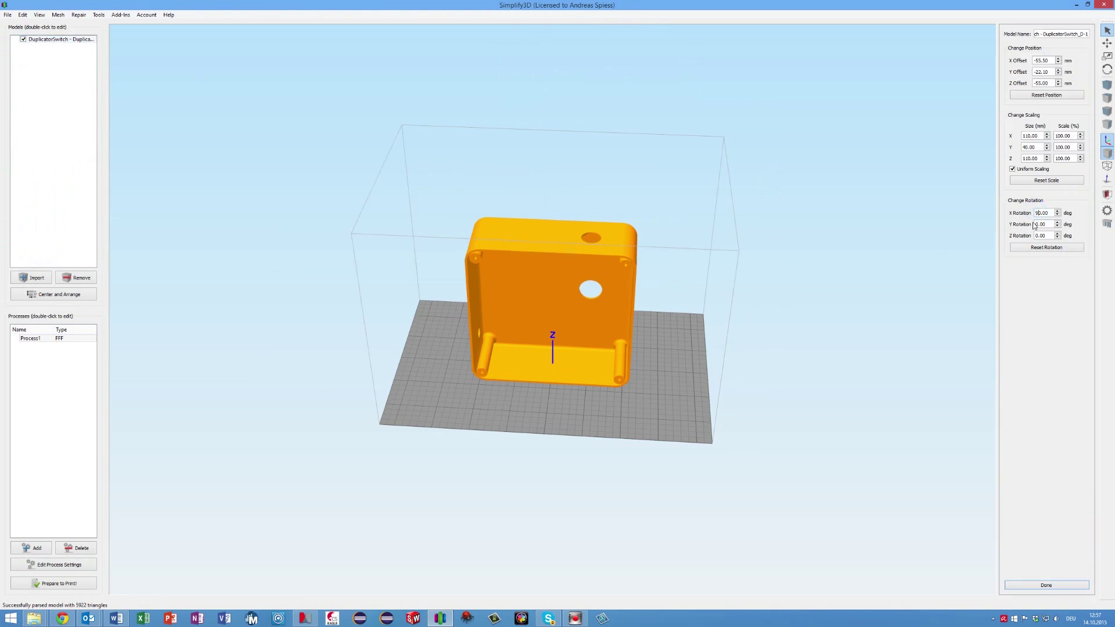
{"action": "left_click", "coordinate": [1042, 224]}
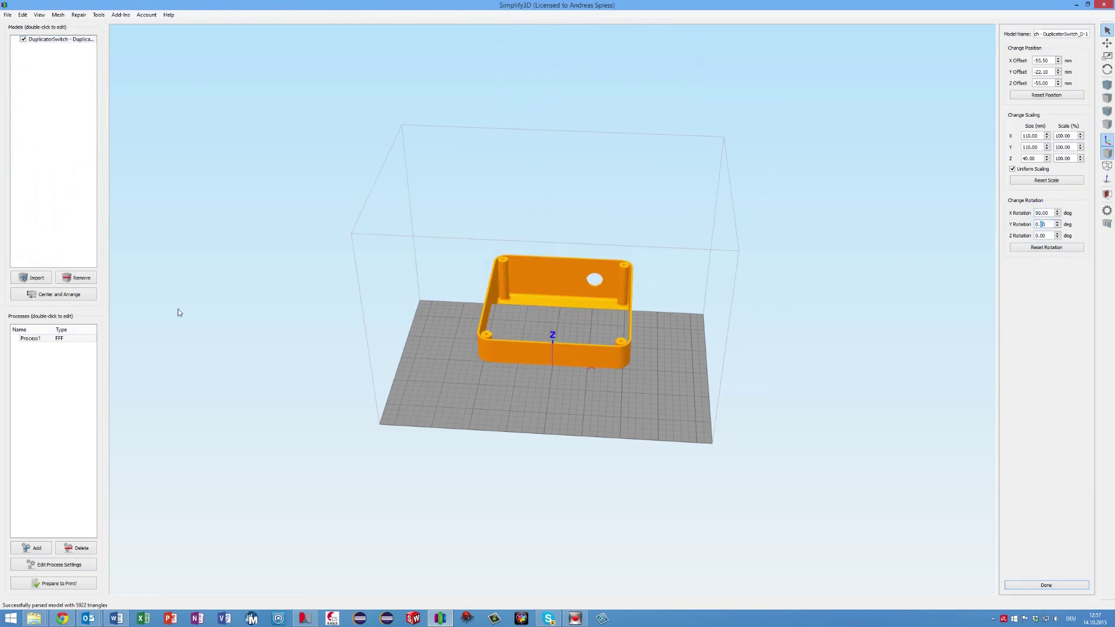
{"action": "left_click", "coordinate": [60, 296]}
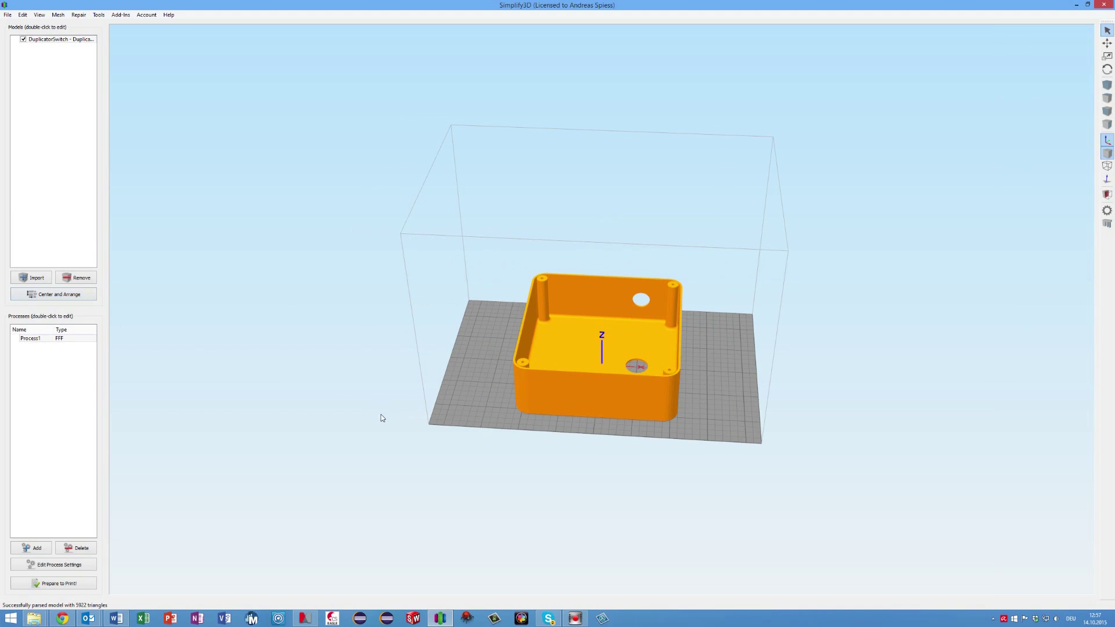
{"action": "left_click", "coordinate": [42, 566]}
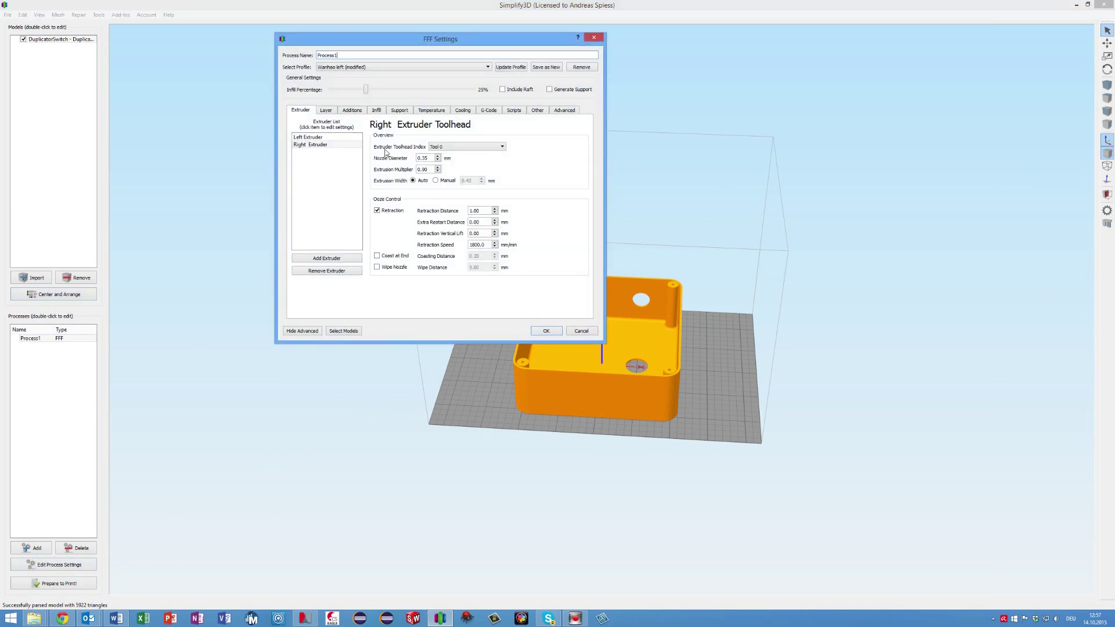
{"action": "left_click_drag", "start_coordinate": [384, 39], "coordinate": [252, 65]}
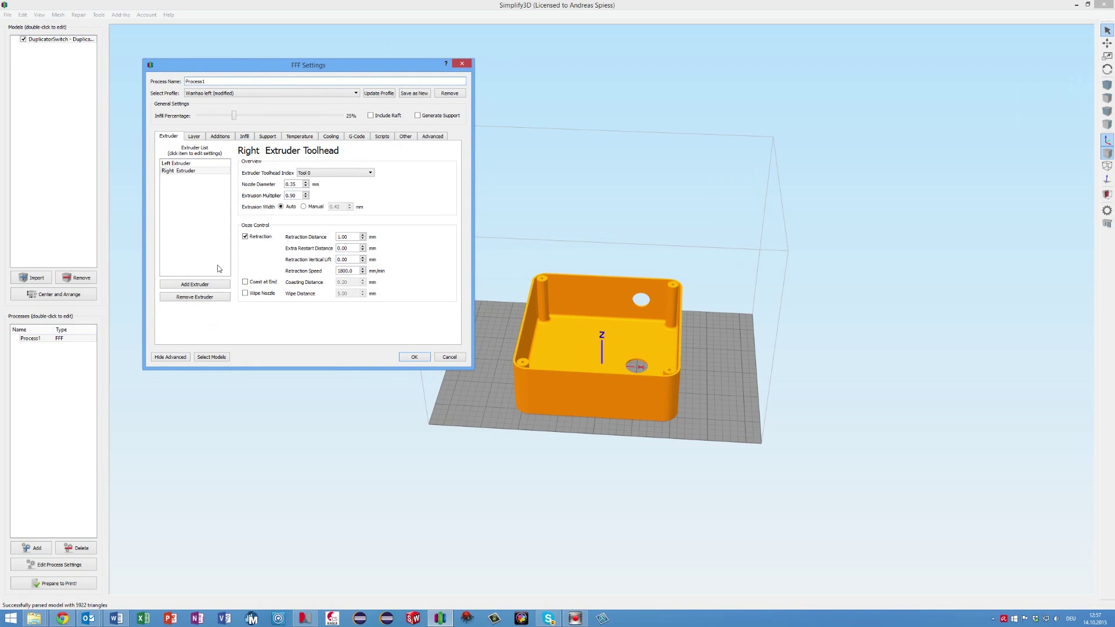
{"action": "left_click", "coordinate": [195, 137]}
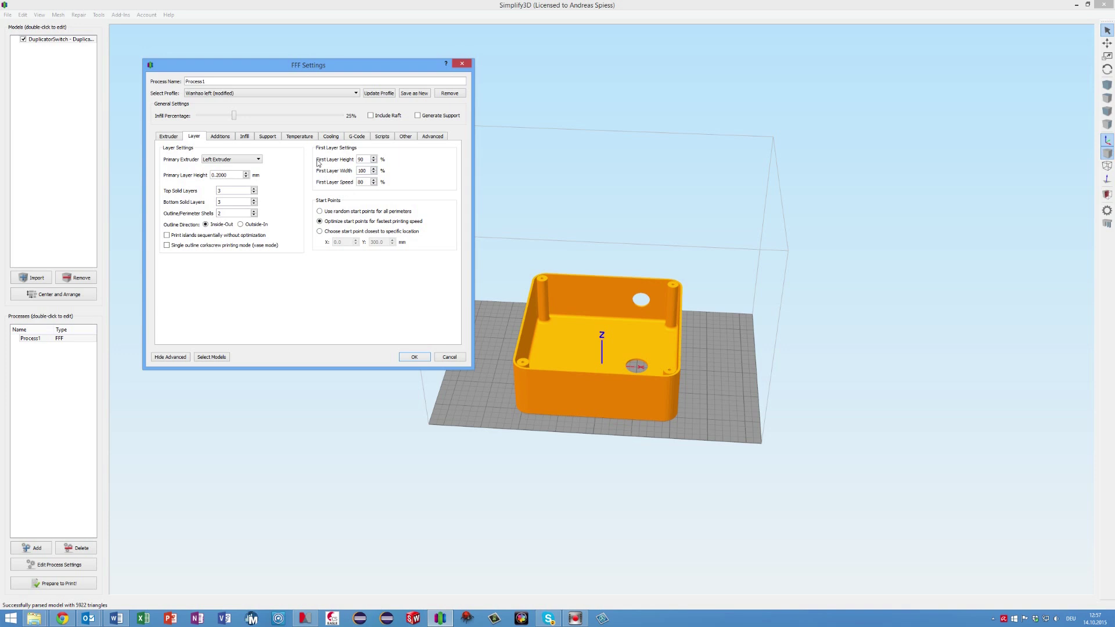
{"action": "left_click", "coordinate": [302, 138]}
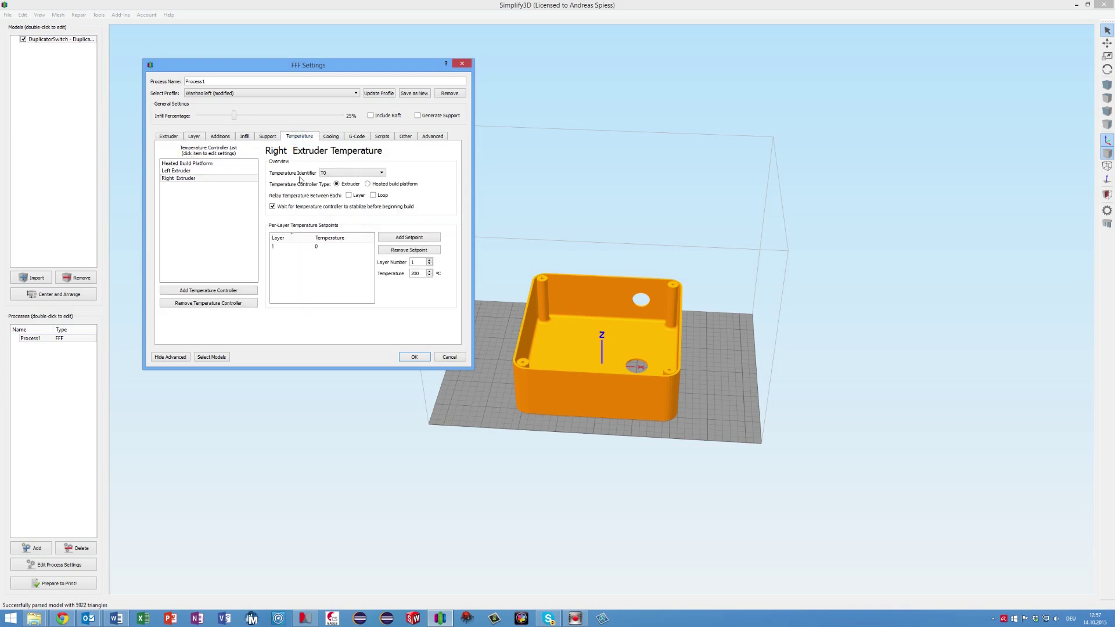
{"action": "left_click", "coordinate": [181, 177]}
{"action": "left_click", "coordinate": [181, 171]}
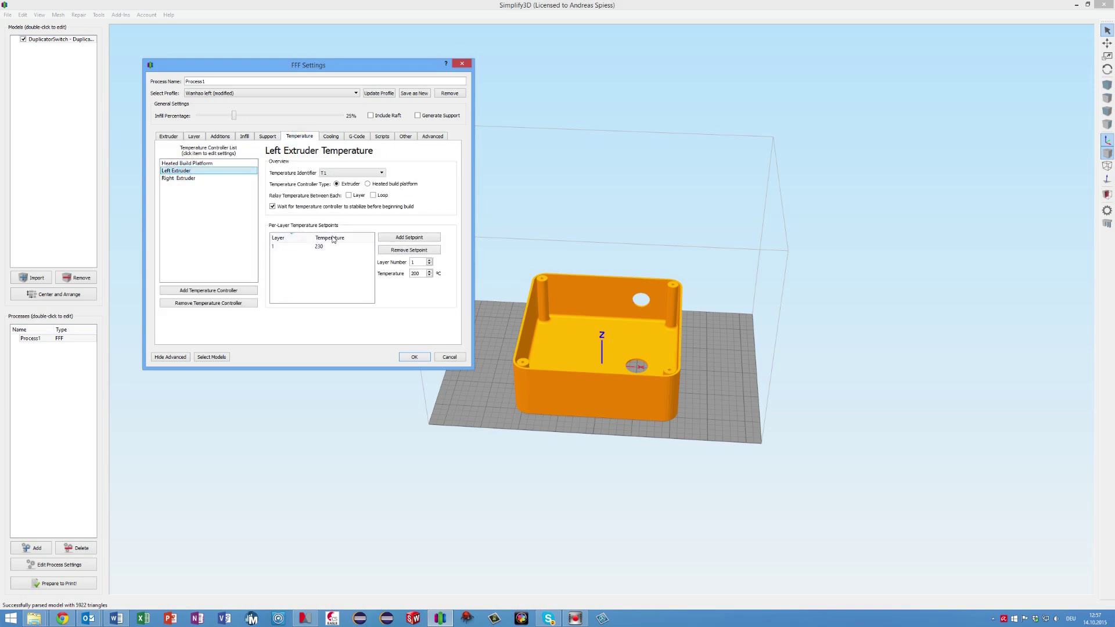
{"action": "left_click", "coordinate": [180, 163]}
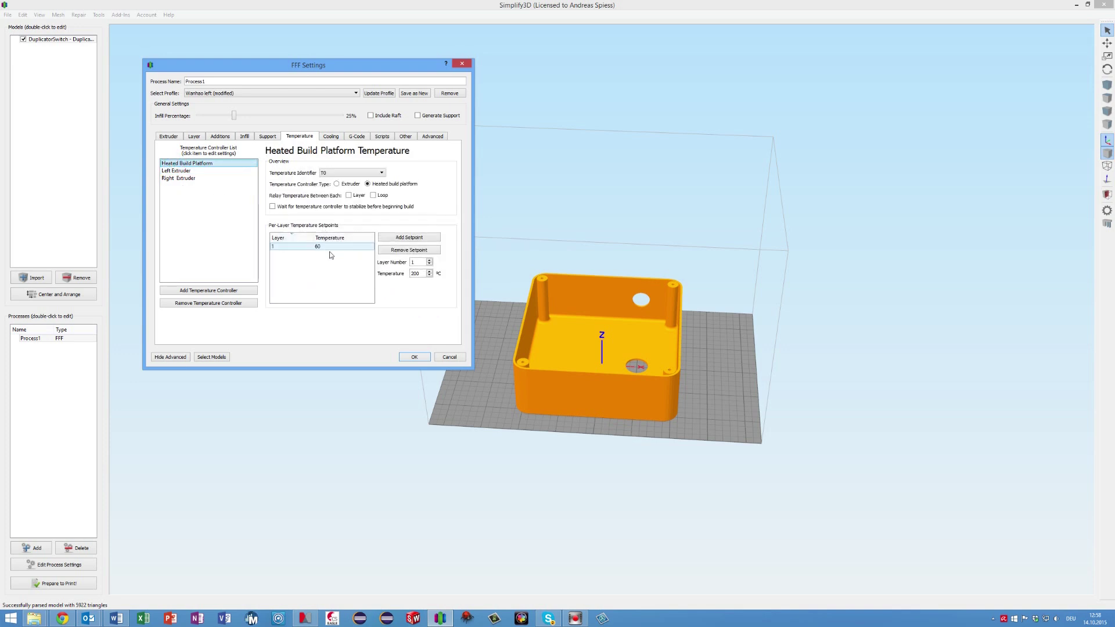
{"action": "mouse_move", "coordinate": [317, 263]}
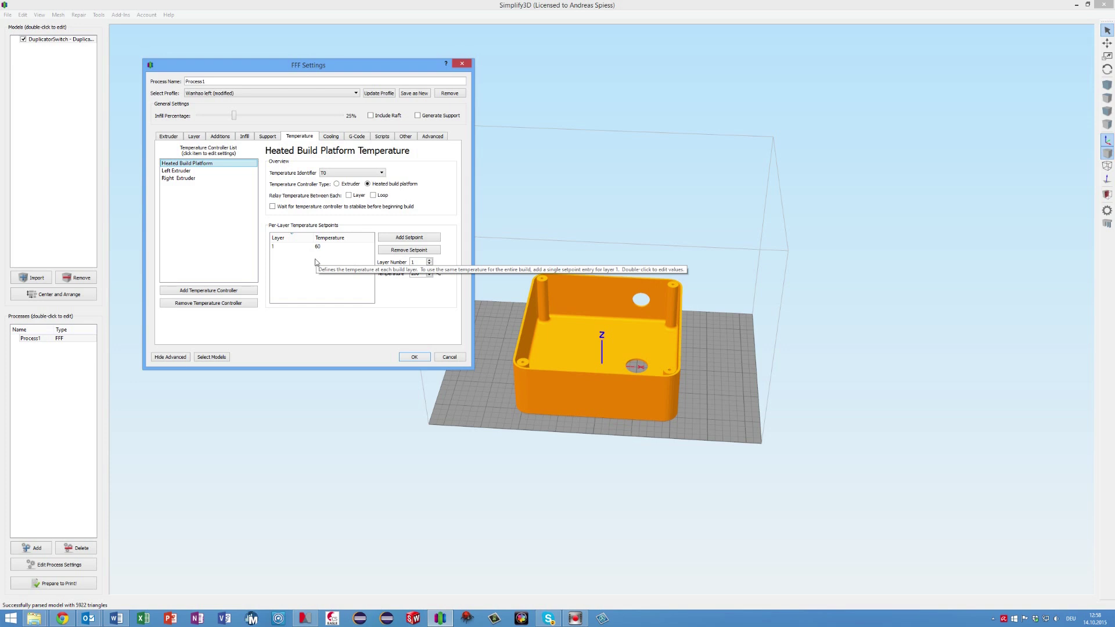
{"action": "left_click", "coordinate": [415, 356]}
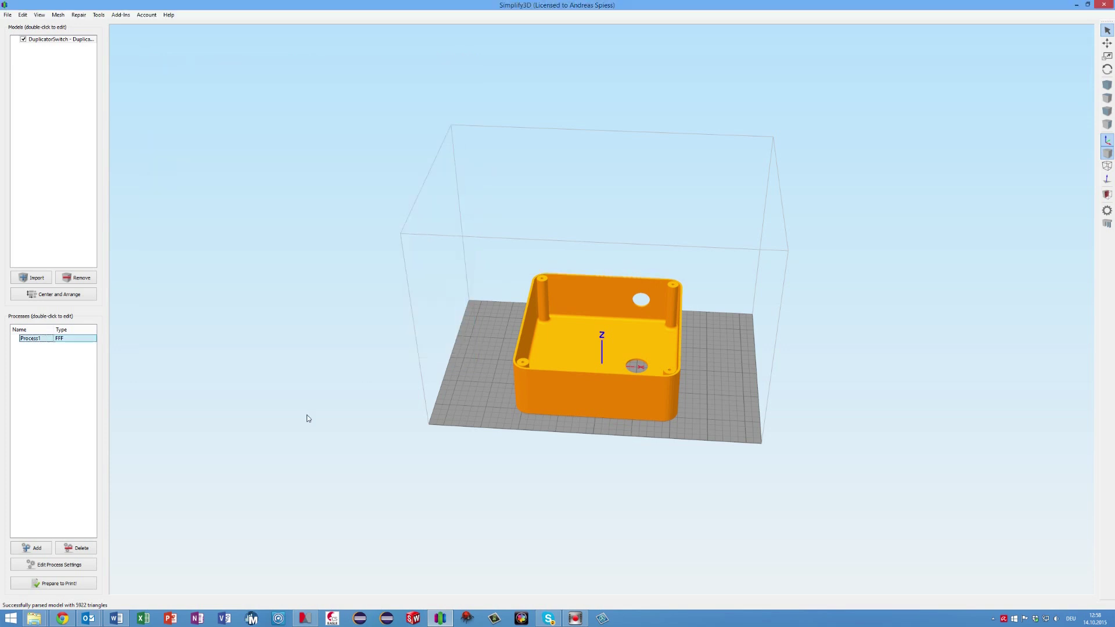
Slice the lid into toolpaths (about 4 h 5 min build), preview the first layers, and save the G-code
{"action": "left_click", "coordinate": [51, 584]}
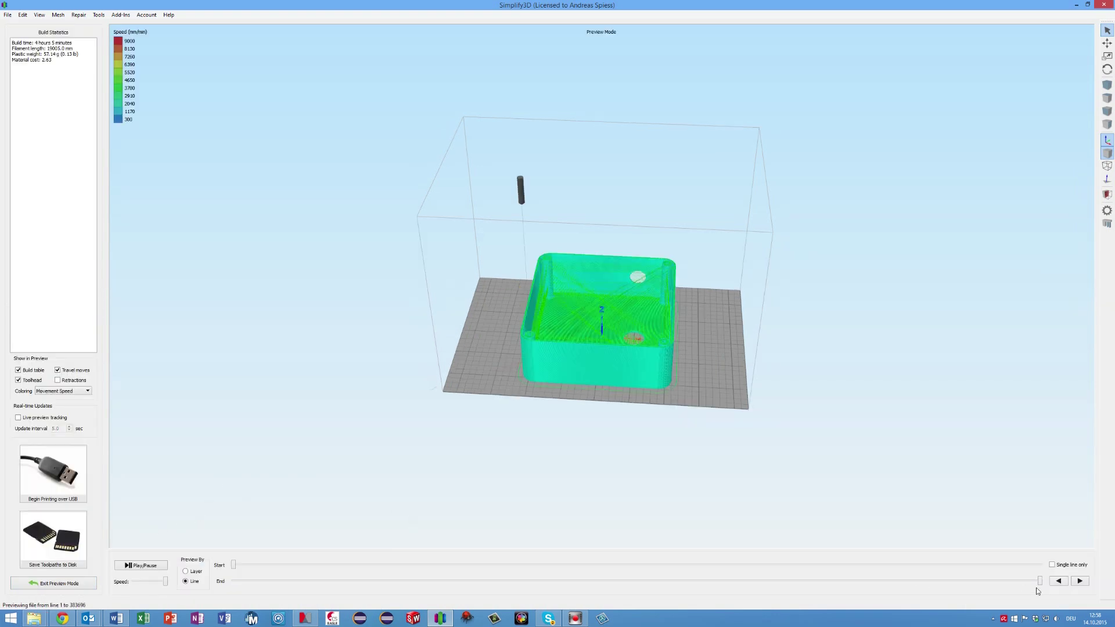
{"action": "left_click_drag", "start_coordinate": [1041, 582], "coordinate": [1072, 599]}
{"action": "left_click", "coordinate": [62, 539]}
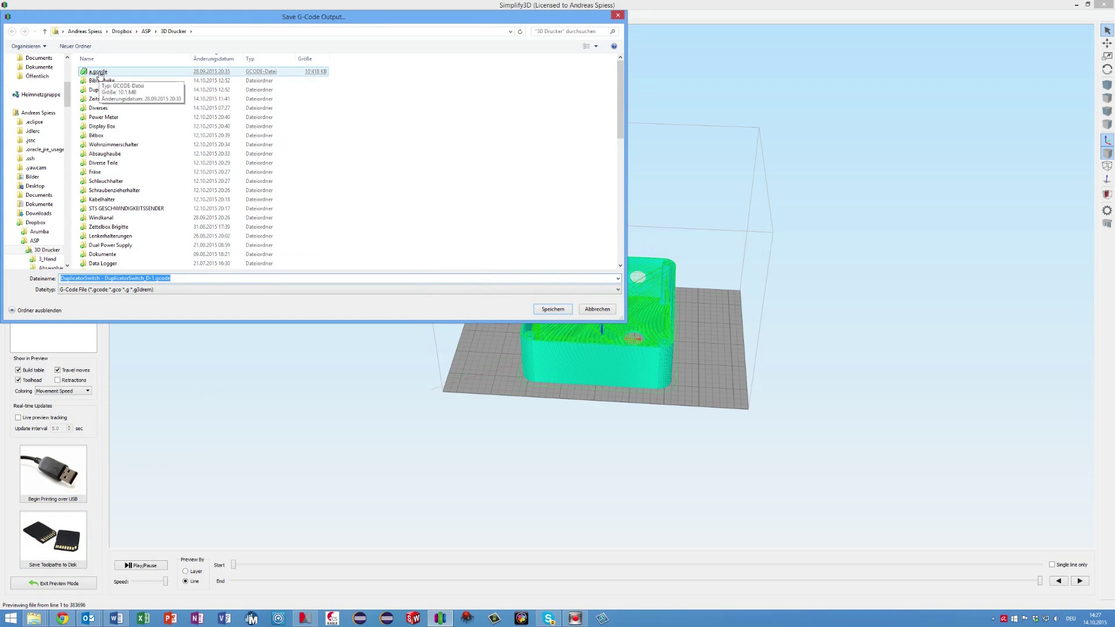
Save the G-code over the existing a.gcode, confirming the overwrite
{"action": "double_click", "coordinate": [98, 72]}
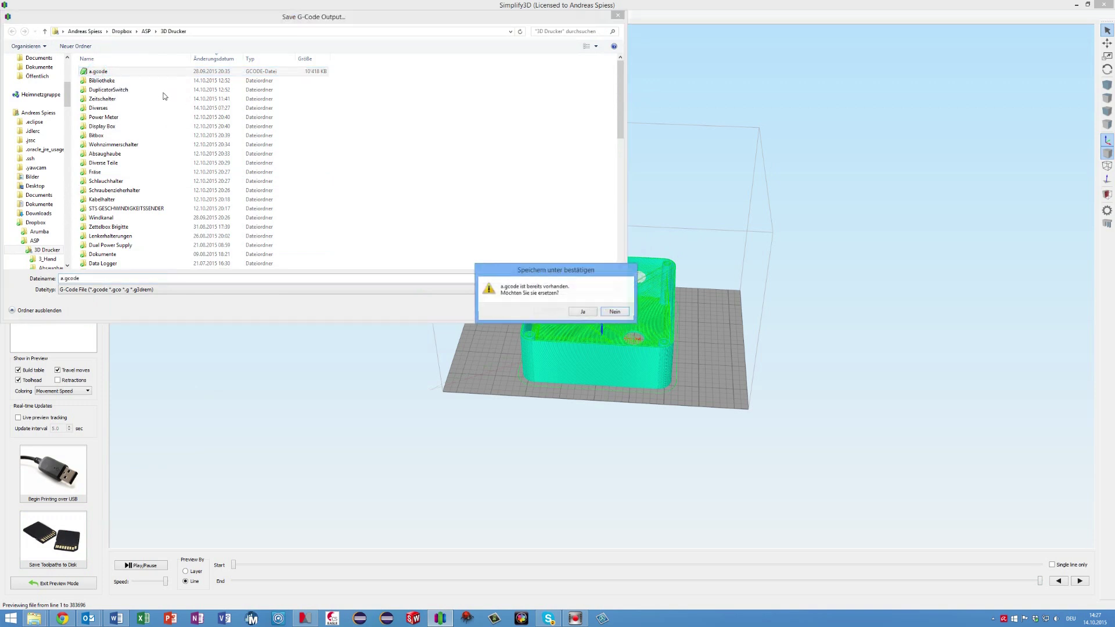
{"action": "left_click", "coordinate": [583, 312]}
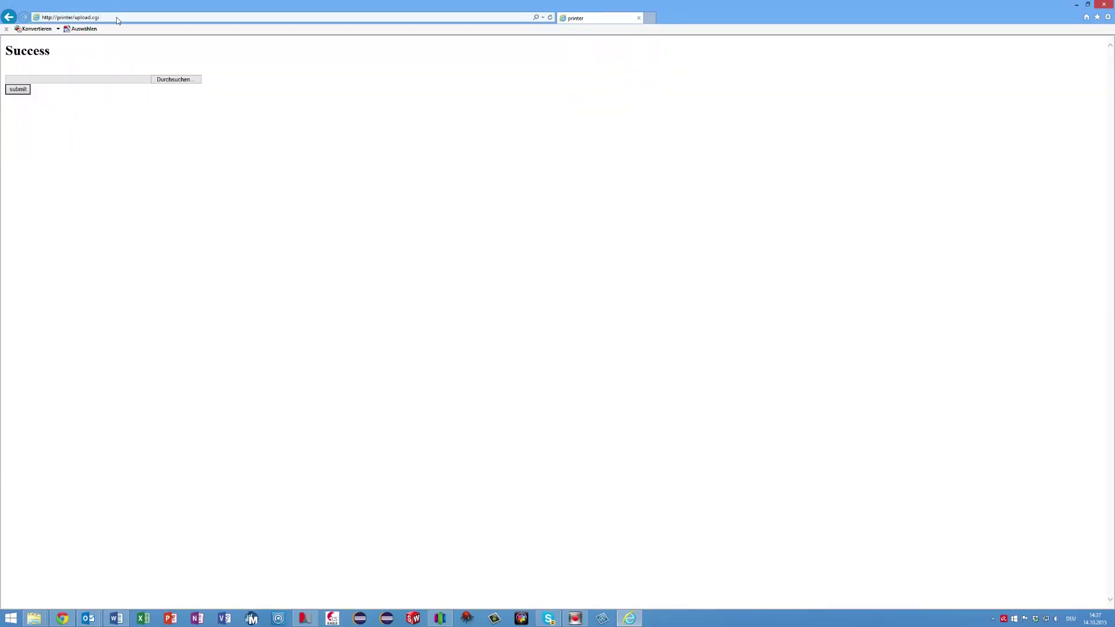
Pick a.x3g from ASP > 3D Drucker and submit it on the printer's upload page
{"action": "left_click", "coordinate": [124, 18]}
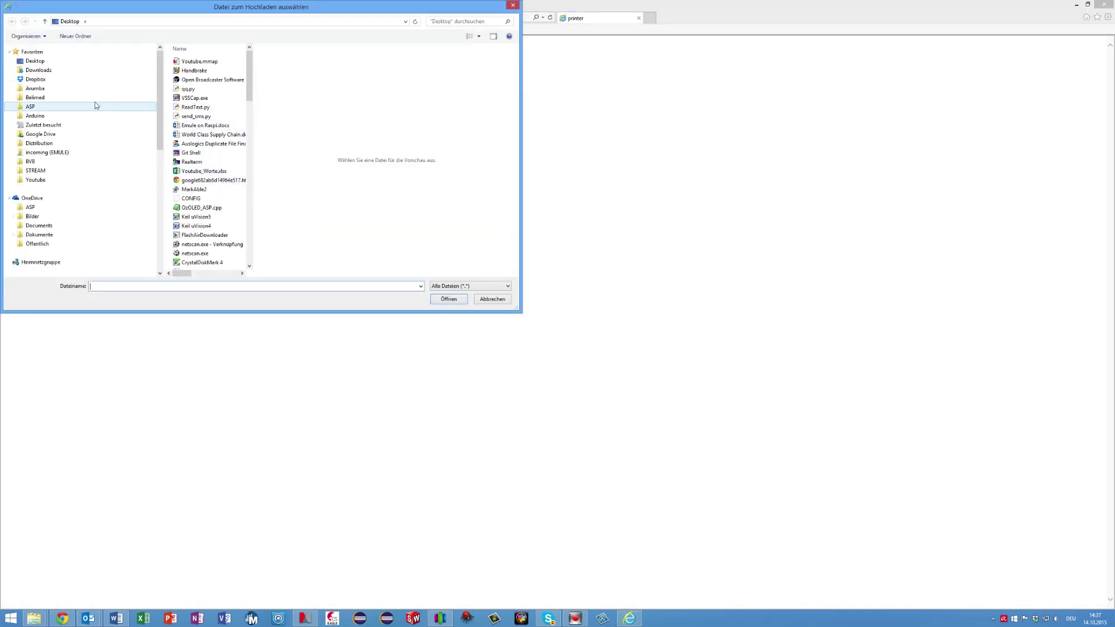
{"action": "left_click", "coordinate": [28, 106]}
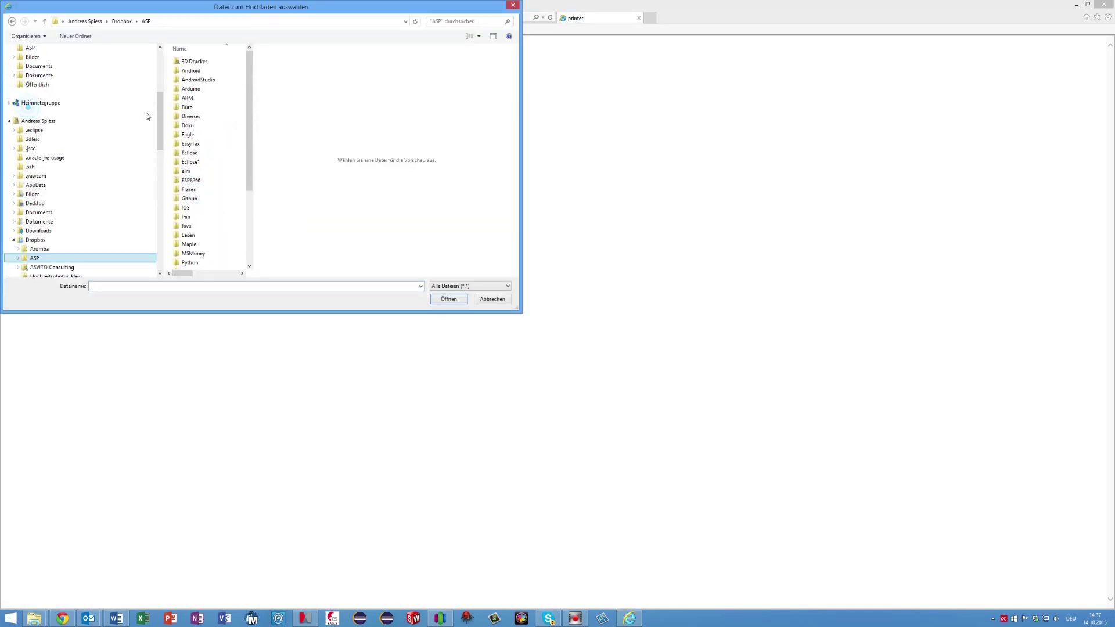
{"action": "double_click", "coordinate": [196, 61]}
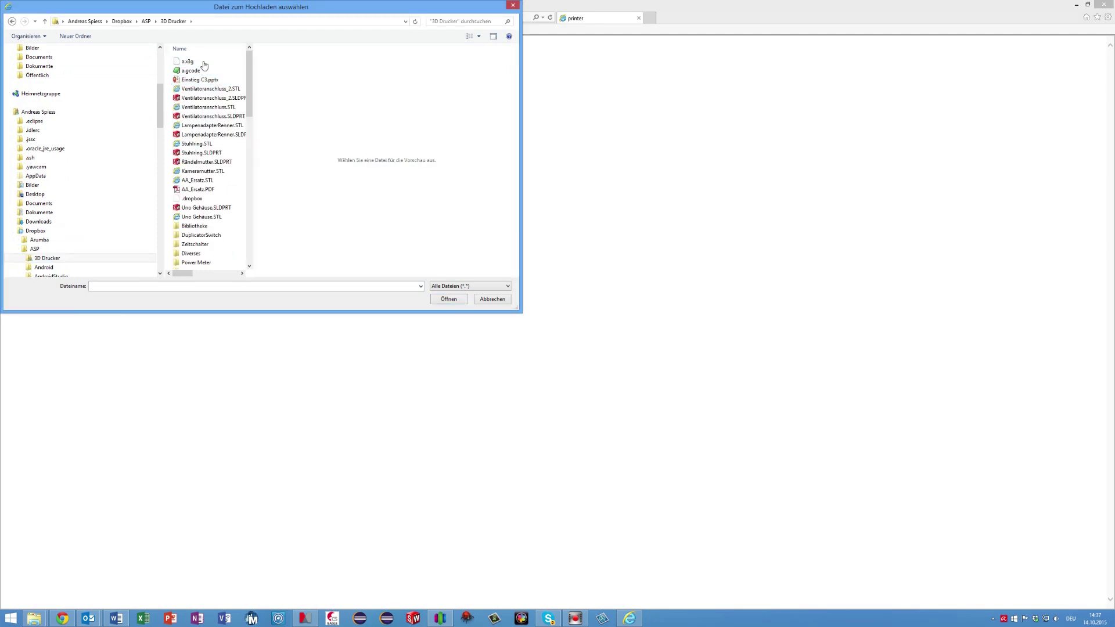
{"action": "left_click", "coordinate": [186, 64]}
{"action": "double_click", "coordinate": [186, 64]}
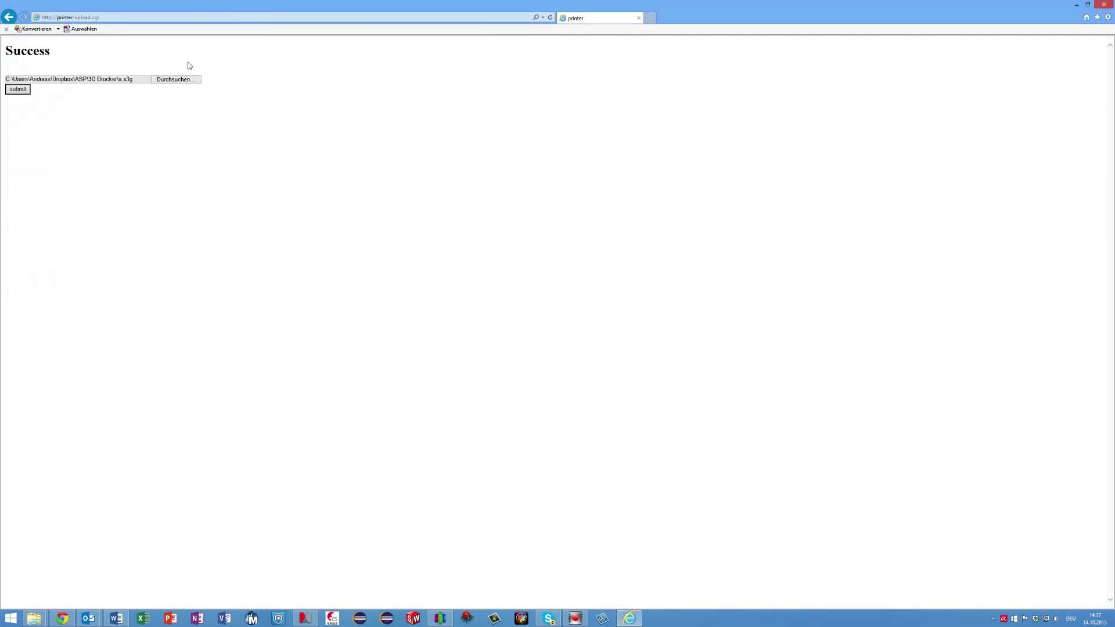
{"action": "left_click", "coordinate": [19, 91]}
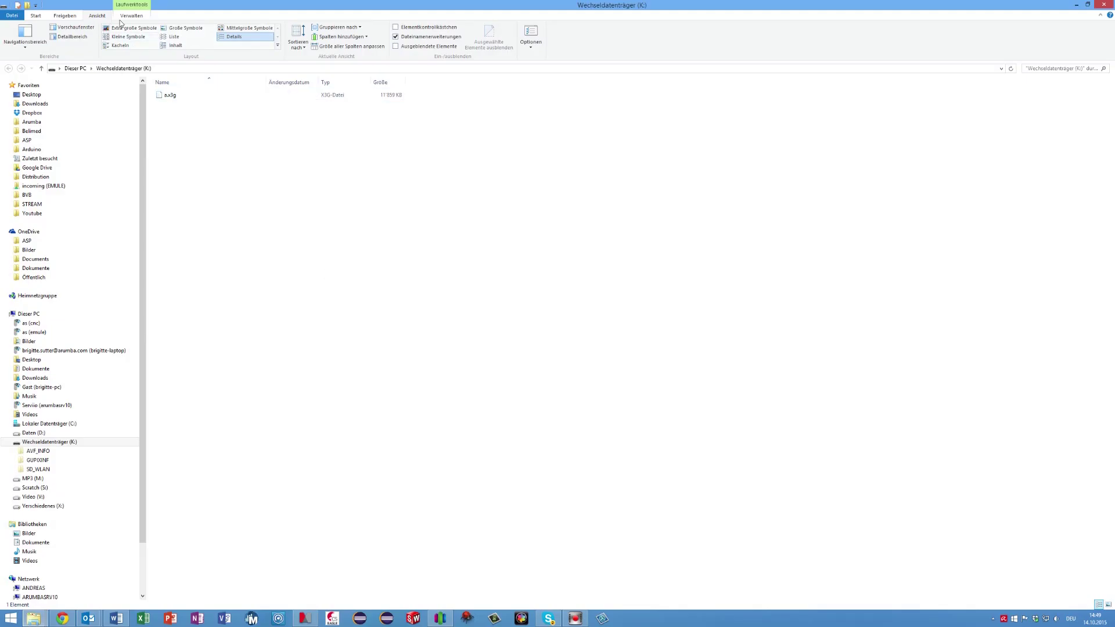
Turn on showing hidden files and folders in the folder options
{"action": "left_click", "coordinate": [533, 32]}
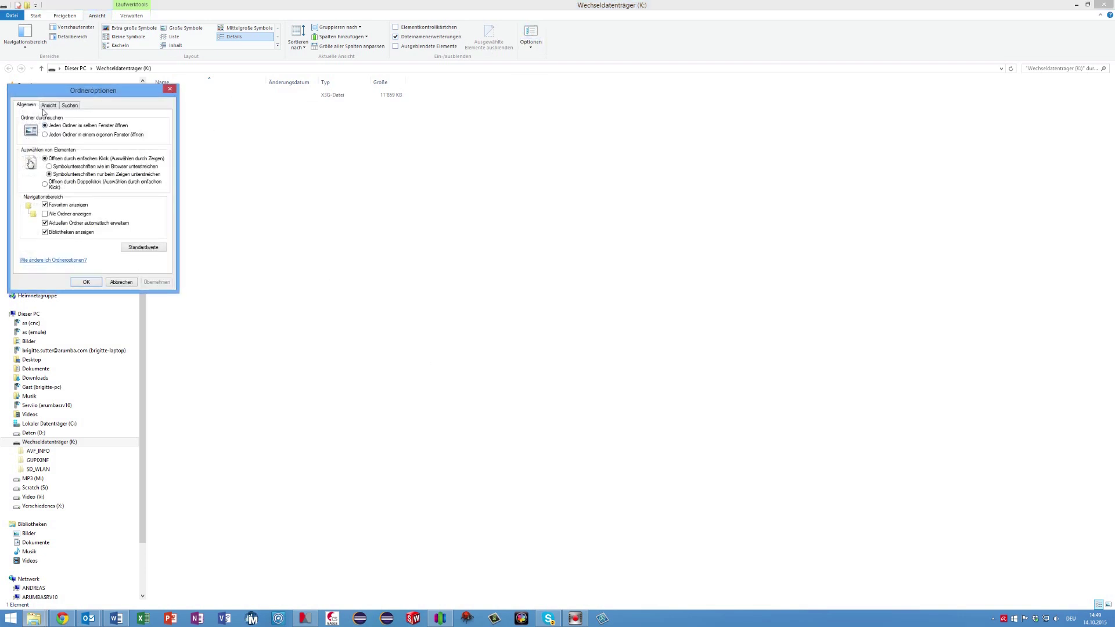
{"action": "left_click", "coordinate": [48, 105]}
{"action": "left_click_drag", "start_coordinate": [162, 189], "coordinate": [168, 237]}
{"action": "left_click", "coordinate": [57, 216]}
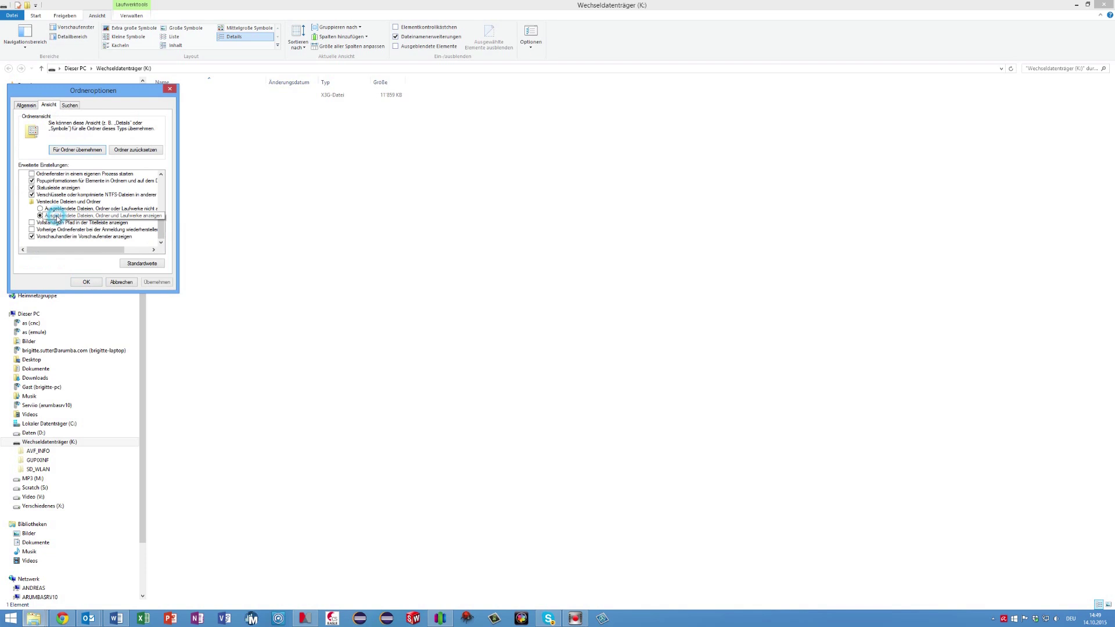
{"action": "left_click", "coordinate": [85, 282]}
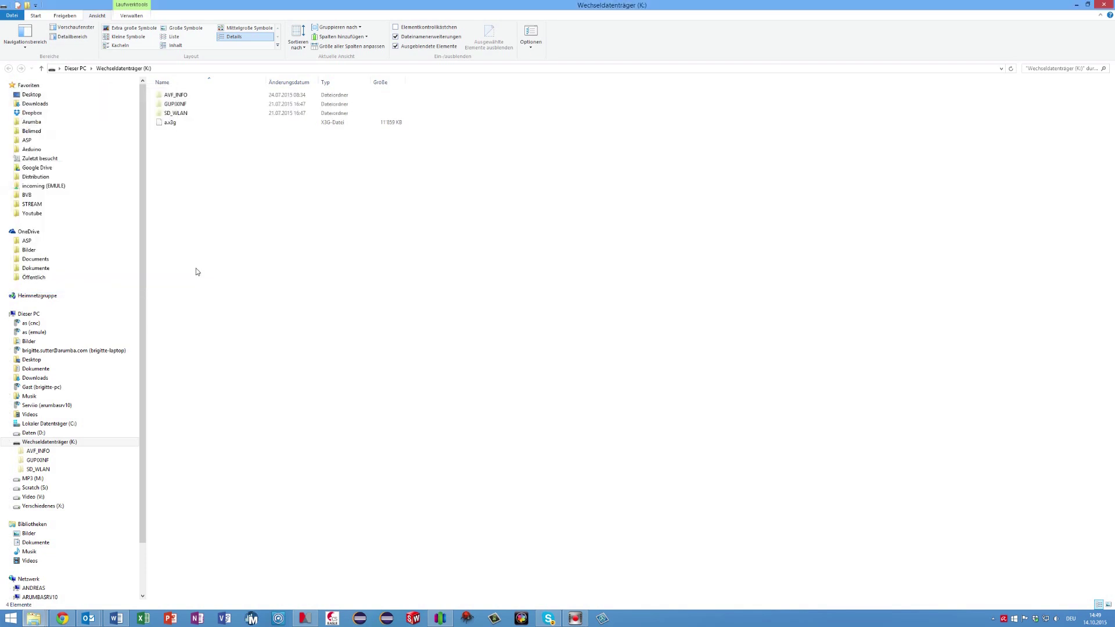
In the SD_WLAN folder, choose Öffnen mit for the CONFIG file
{"action": "left_click", "coordinate": [176, 113]}
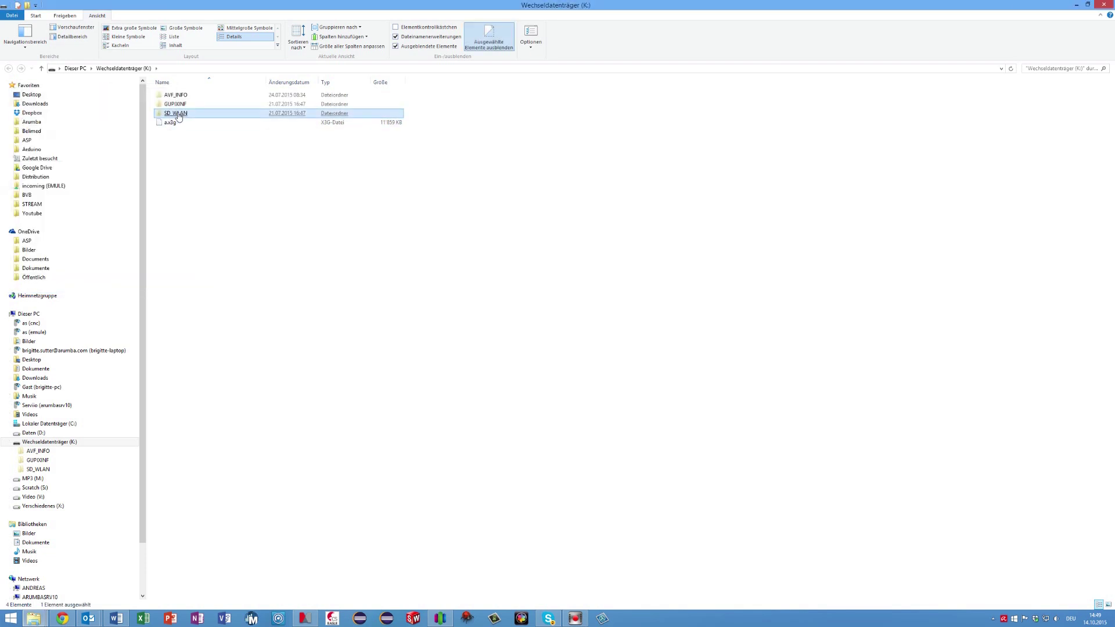
{"action": "double_click", "coordinate": [177, 113]}
{"action": "left_click", "coordinate": [173, 97]}
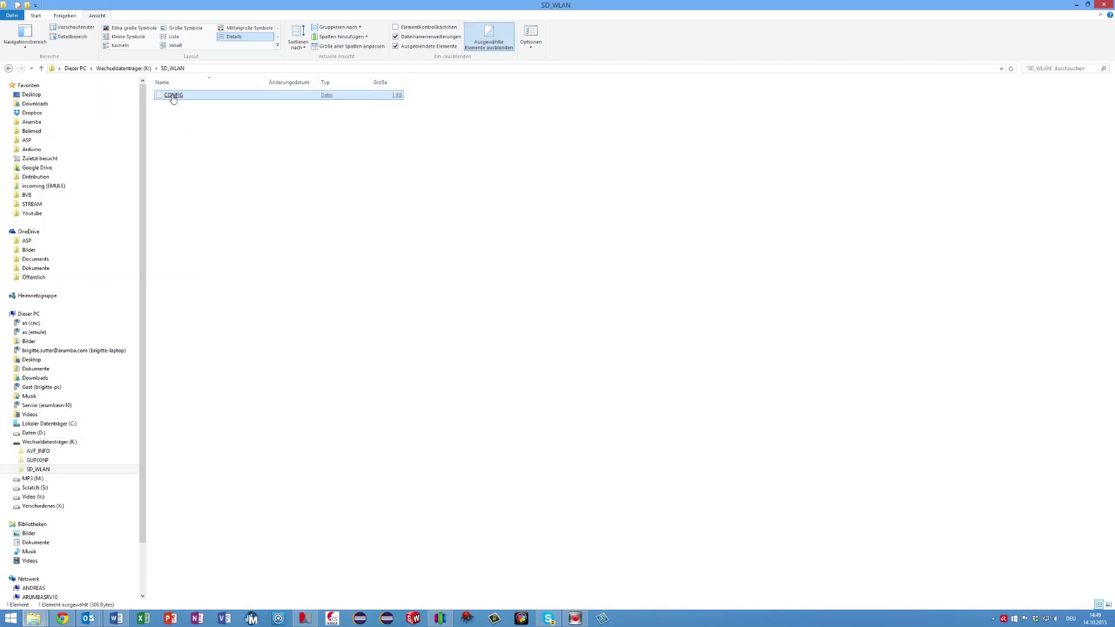
{"action": "right_click", "coordinate": [173, 97]}
{"action": "left_click", "coordinate": [186, 100]}
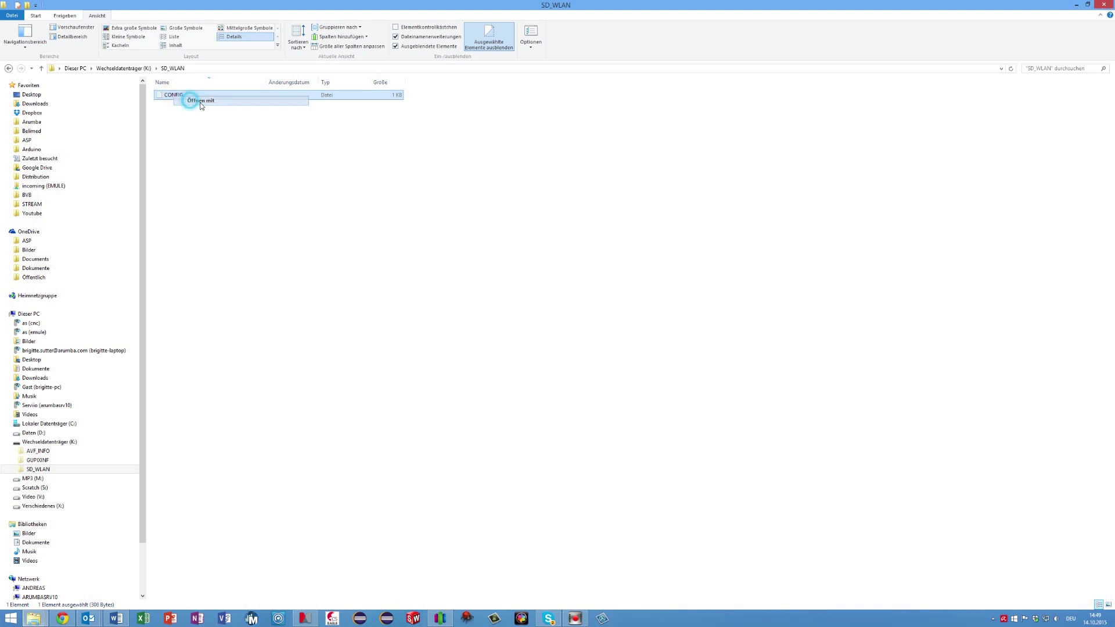
{"action": "scroll", "coordinate": [542, 278], "scroll_direction": "down", "scroll_amount": 3}
Open CONFIG in Editor, review the UPLOAD, APPNAME=printer and APPNETWORKKEY lines, then close it
{"action": "left_click", "coordinate": [524, 280]}
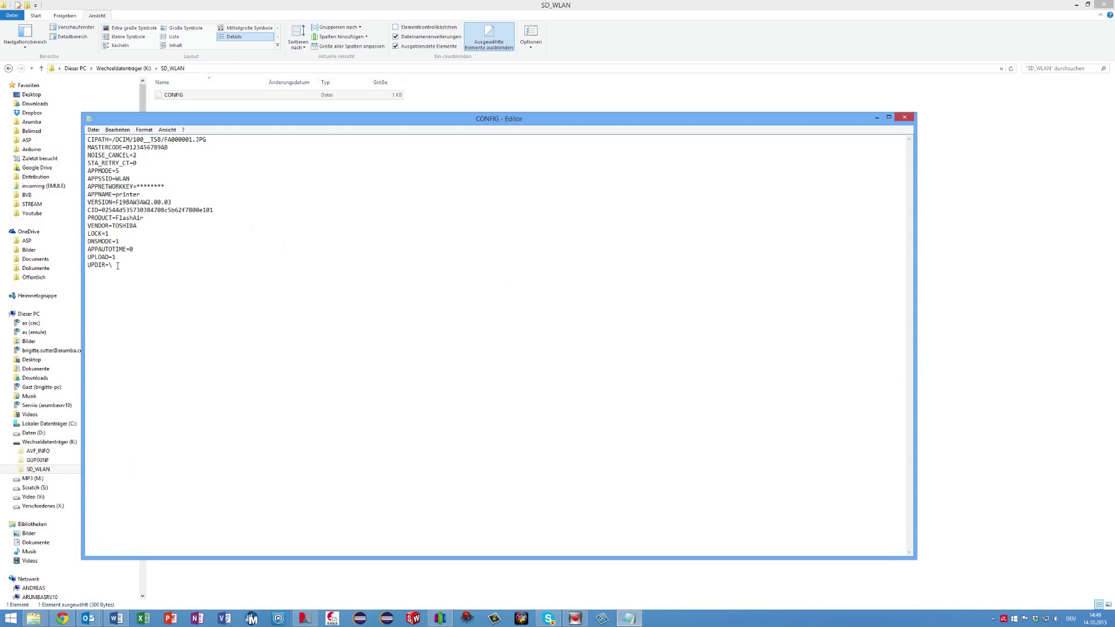
{"action": "left_click_drag", "start_coordinate": [118, 266], "coordinate": [81, 259]}
{"action": "left_click_drag", "start_coordinate": [156, 195], "coordinate": [80, 195]}
{"action": "left_click_drag", "start_coordinate": [166, 187], "coordinate": [82, 178]}
{"action": "left_click", "coordinate": [905, 118]}
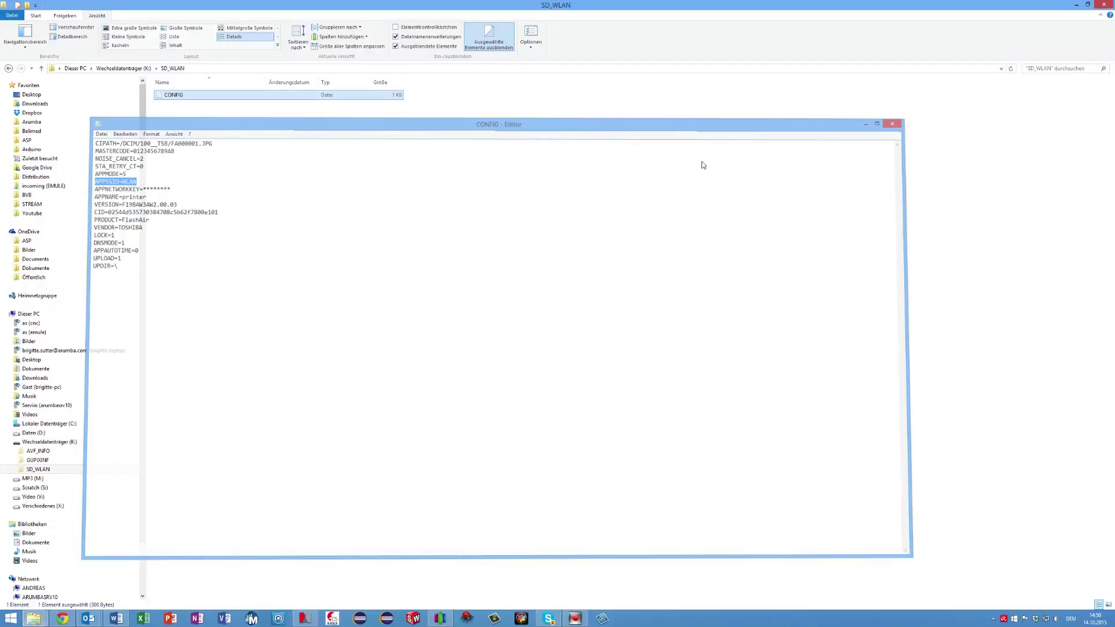